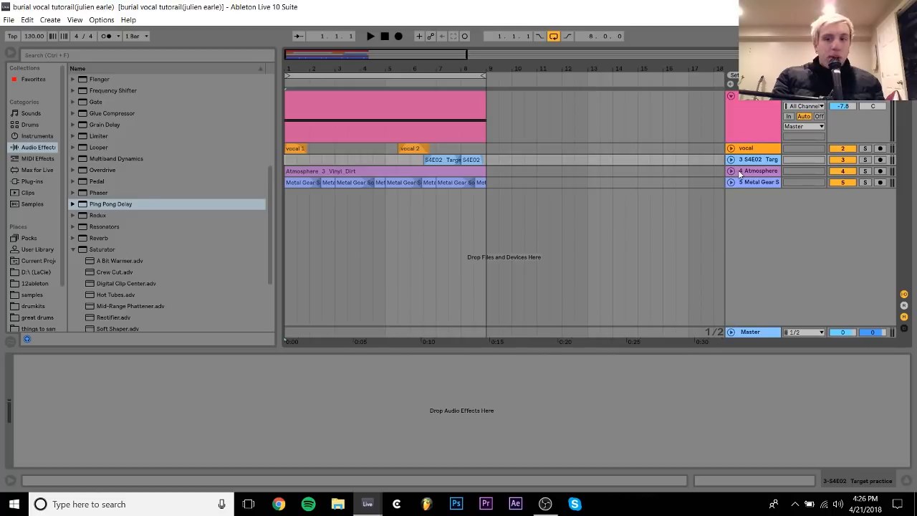
- Play the first track's full clip from bar 1 with that track soloed to hear its sampled vocal pad
{"action": "left_click", "coordinate": [753, 132]}
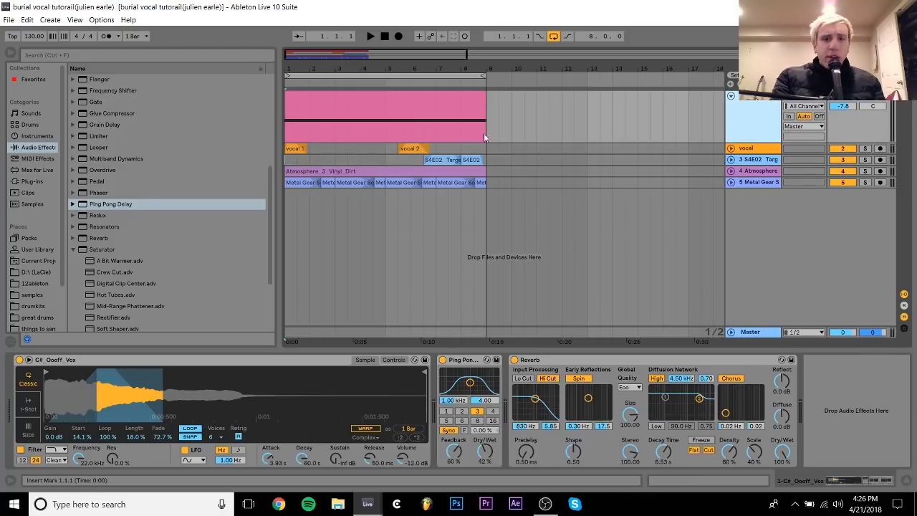
{"action": "left_click", "coordinate": [452, 96]}
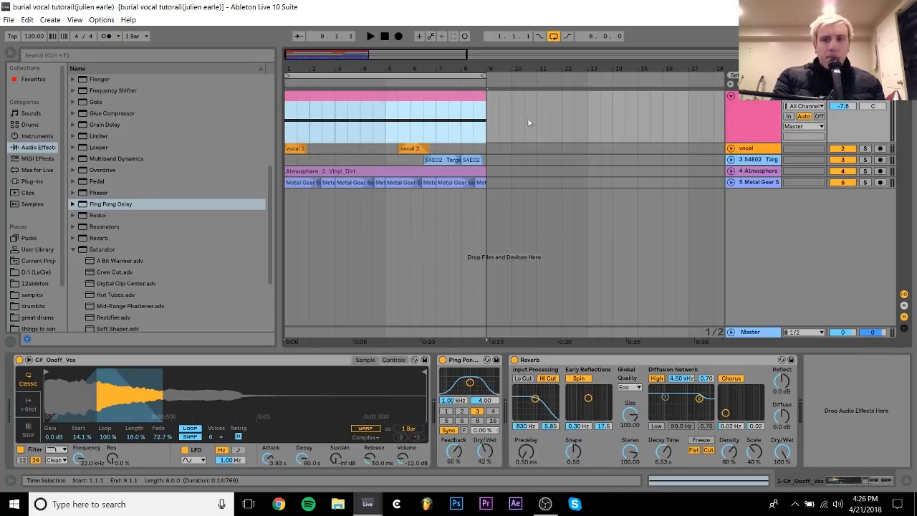
{"action": "key", "text": "space"}
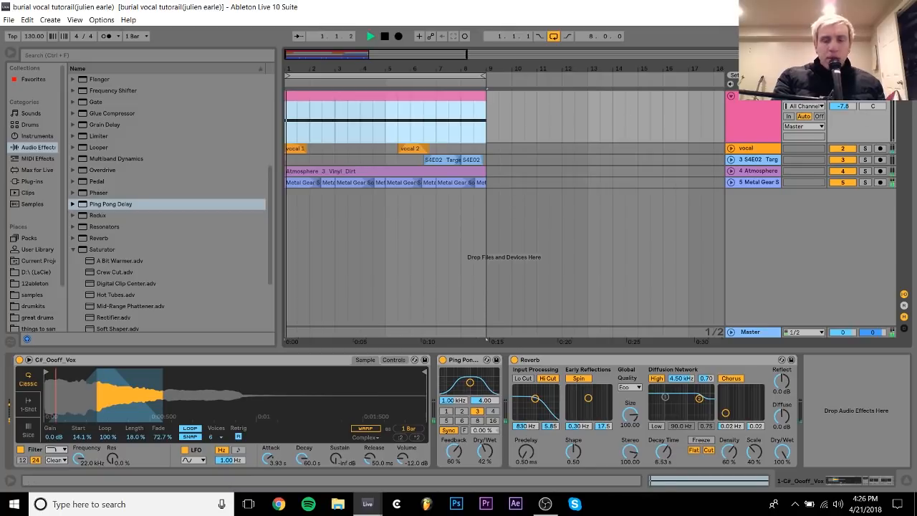
{"action": "left_click", "coordinate": [762, 103]}
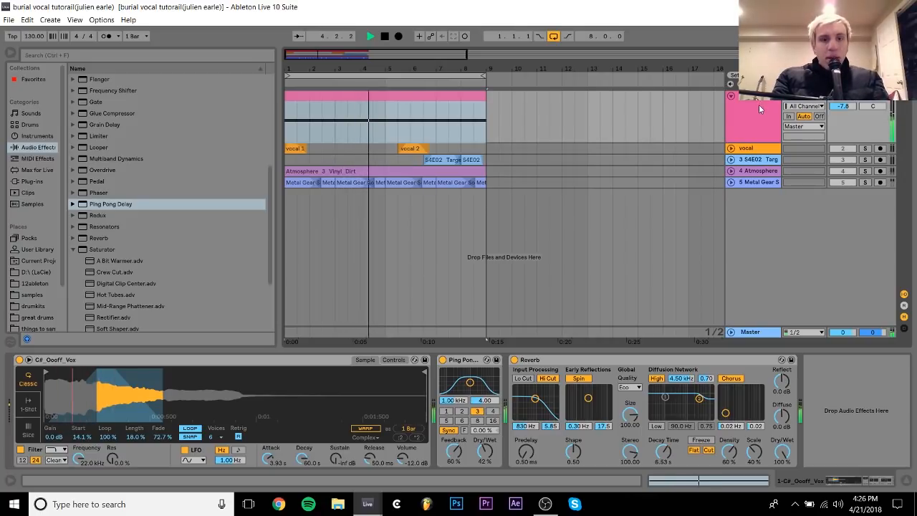
{"action": "key", "text": "space"}
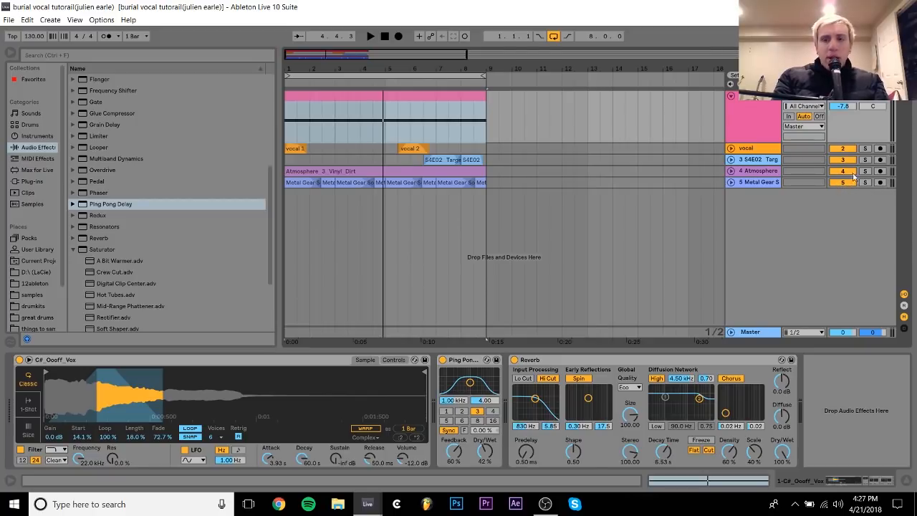
- Reveal the source file of the first track's Simpler sample in the browser
{"action": "left_click", "coordinate": [756, 114]}
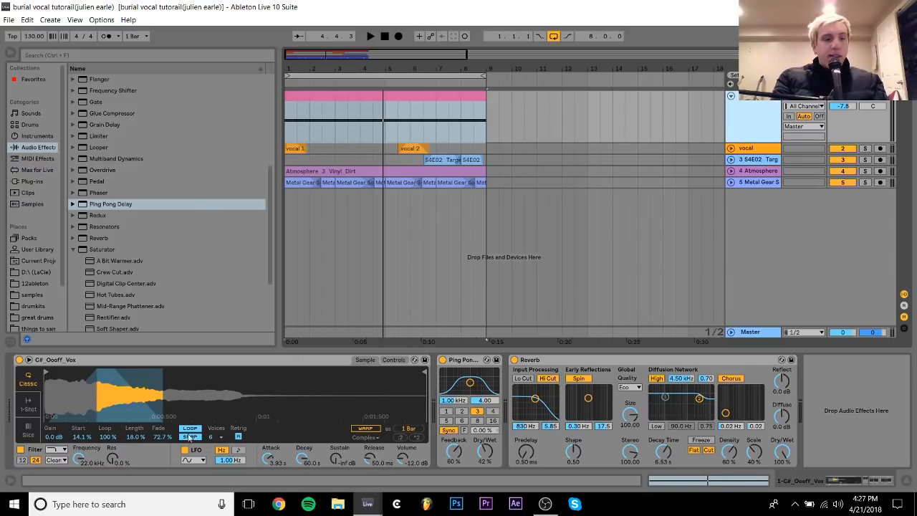
{"action": "right_click", "coordinate": [161, 398]}
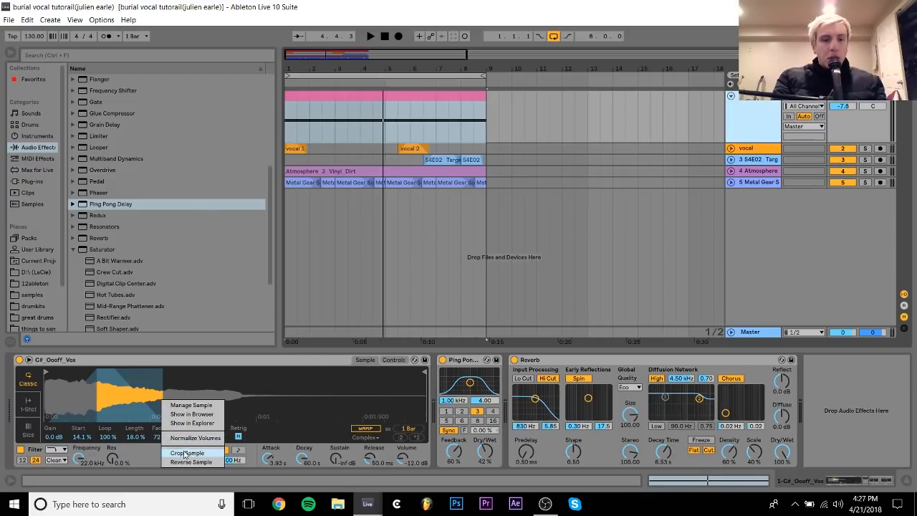
{"action": "left_click", "coordinate": [191, 414]}
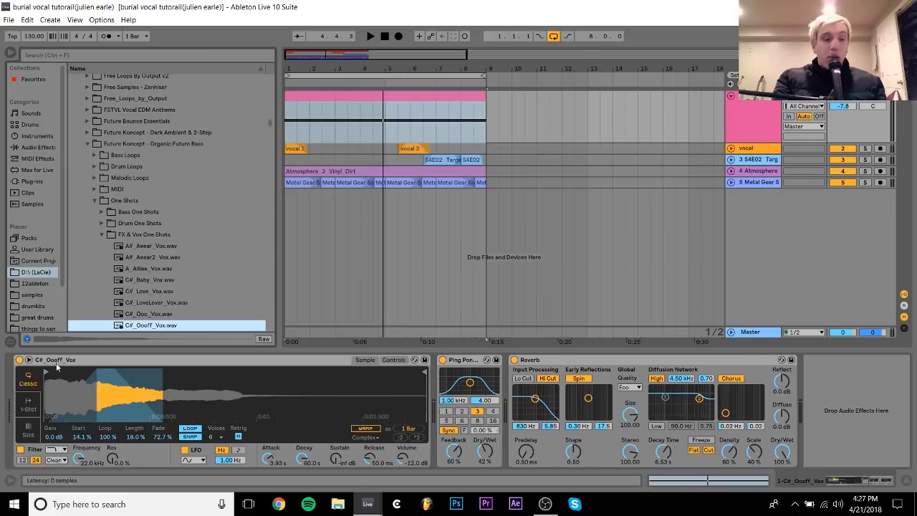
- Show the Simpler's envelope and filter controls and bypass the Ping Pong Delay and Reverb
{"action": "left_click", "coordinate": [393, 359]}
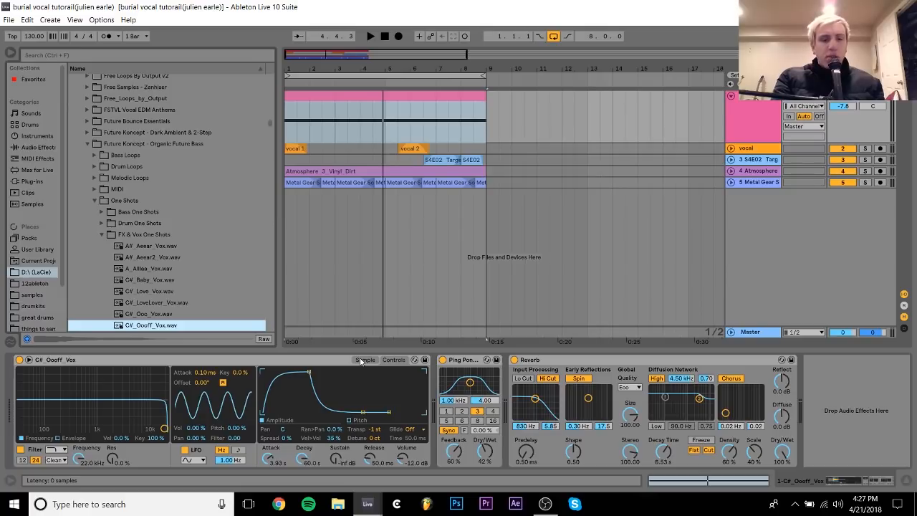
{"action": "left_click", "coordinate": [443, 360]}
{"action": "left_click", "coordinate": [514, 359]}
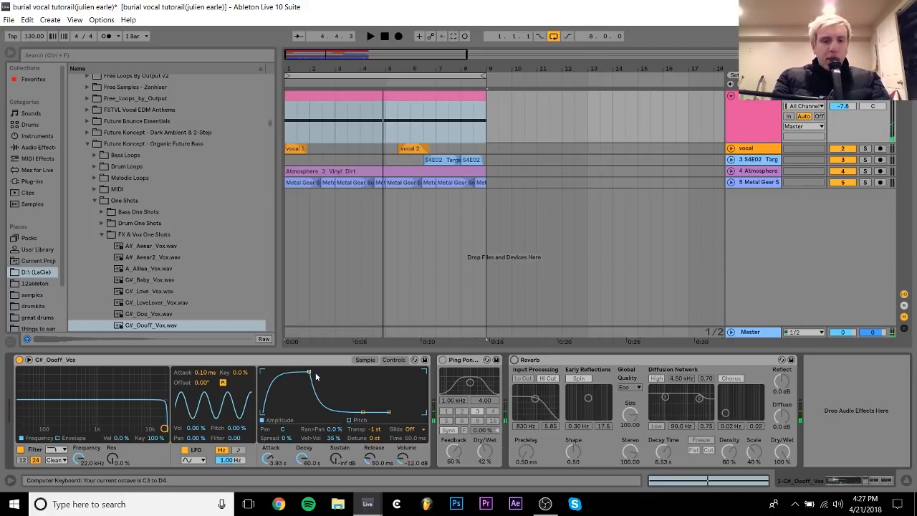
- Try a 0.00 ms attack and 0.0 dB sustain on the amplitude envelope, and restore the 3.93 s attack and -inf dB sustain
{"action": "left_click_drag", "start_coordinate": [316, 376], "coordinate": [263, 372]}
{"action": "left_click_drag", "start_coordinate": [316, 412], "coordinate": [316, 372]}
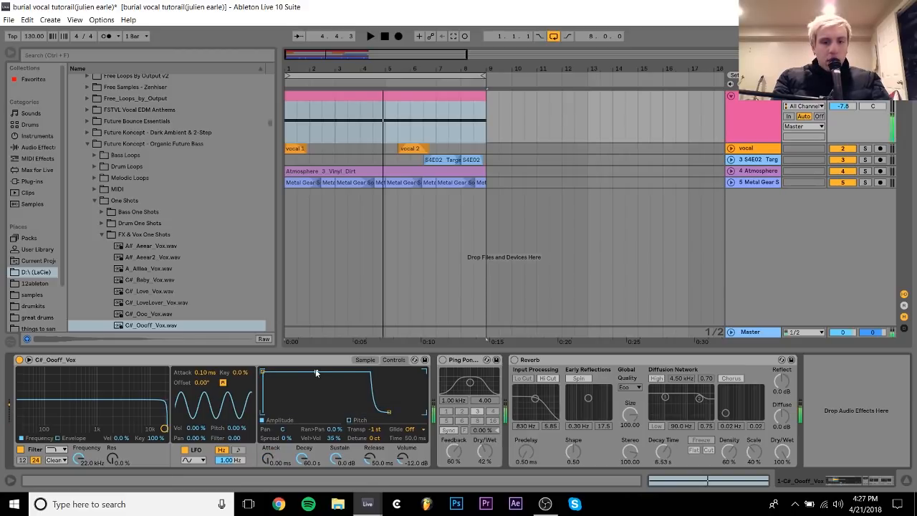
{"action": "left_click_drag", "start_coordinate": [316, 372], "coordinate": [316, 412]}
{"action": "left_click_drag", "start_coordinate": [263, 373], "coordinate": [308, 372]}
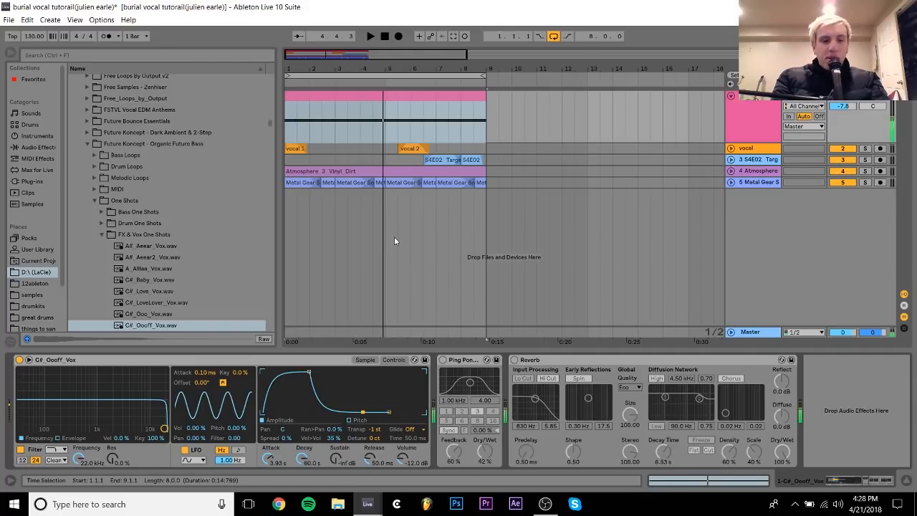
- Compare the Simpler's looped sample region with its amplitude envelope settings
{"action": "left_click", "coordinate": [363, 358]}
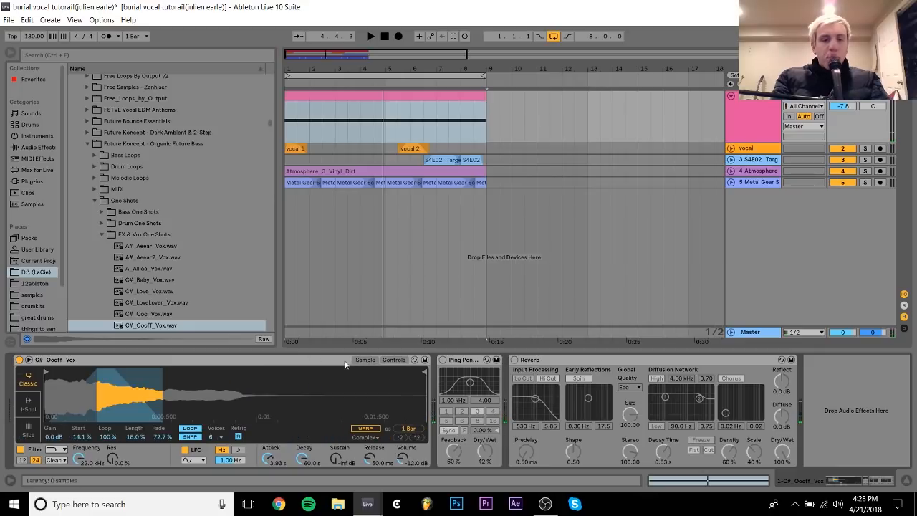
{"action": "left_click", "coordinate": [394, 360]}
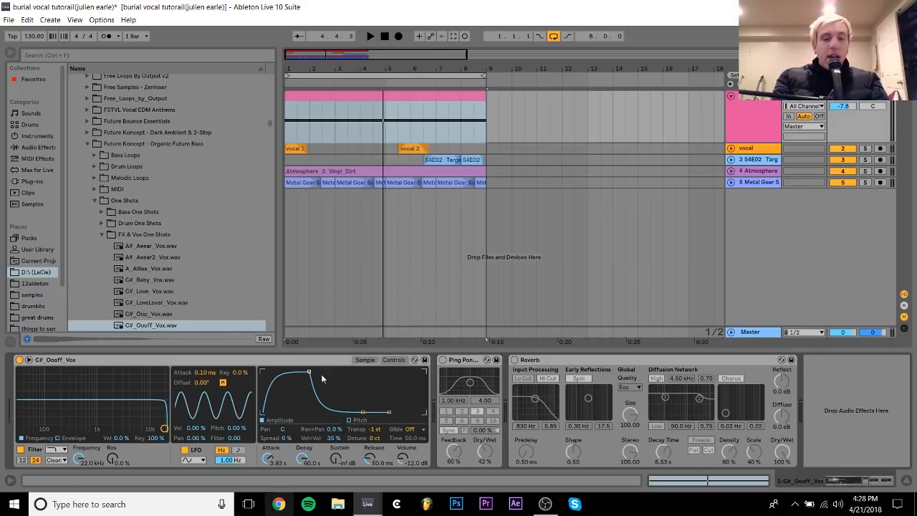
{"action": "left_click", "coordinate": [363, 359]}
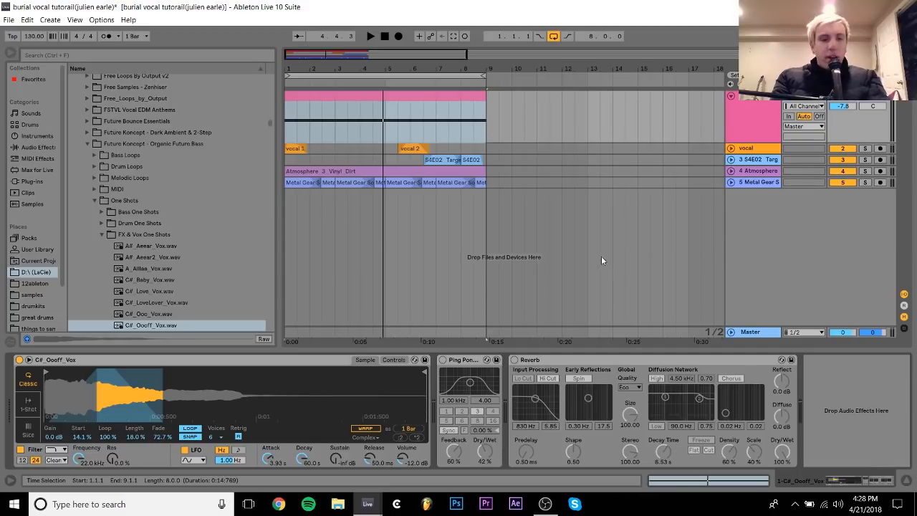
- Load C#_Oooff_Vox.wav into a Simpler on a new track and check its transpose setting
{"action": "double_click", "coordinate": [231, 325]}
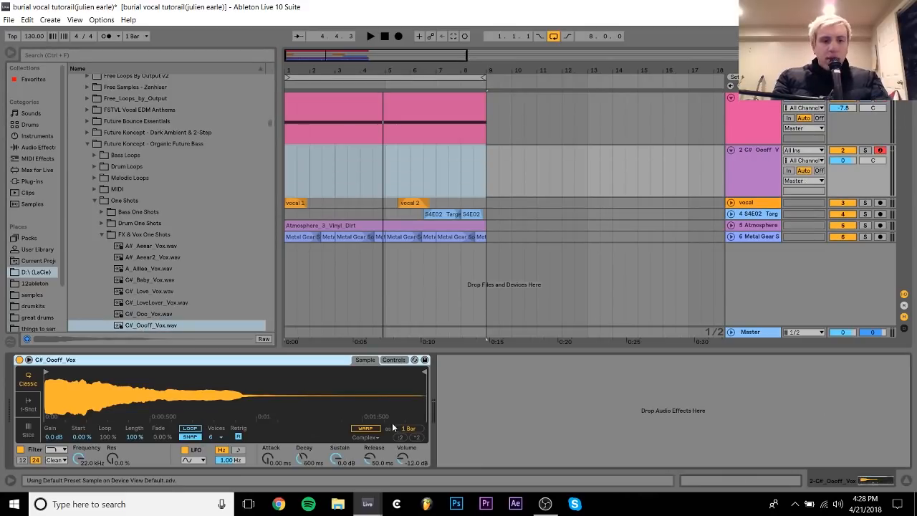
{"action": "left_click", "coordinate": [393, 360]}
{"action": "left_click", "coordinate": [377, 429]}
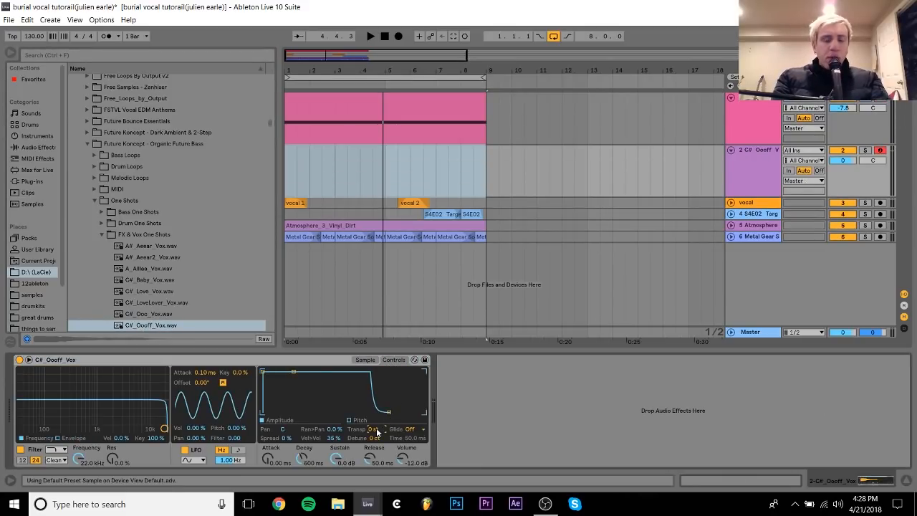
{"action": "left_click", "coordinate": [365, 359]}
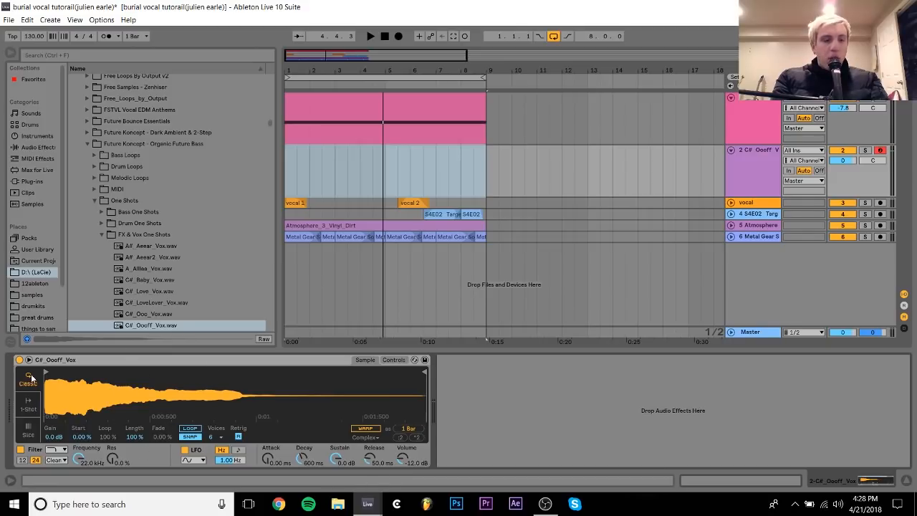
- Enable looping in the new Simpler and set the sample start to 14.1% and the length to 25.8%
{"action": "left_click", "coordinate": [189, 428]}
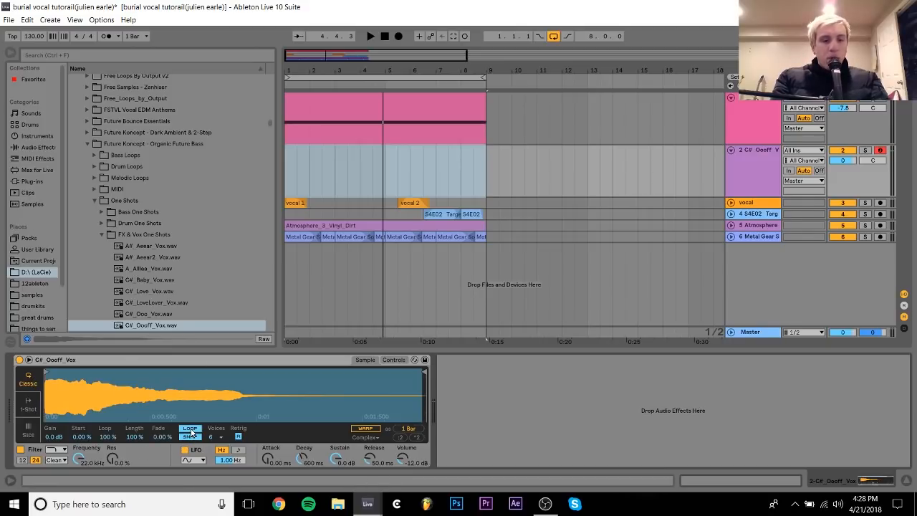
{"action": "left_click_drag", "start_coordinate": [136, 438], "coordinate": [136, 459]}
{"action": "left_click_drag", "start_coordinate": [82, 439], "coordinate": [82, 424]}
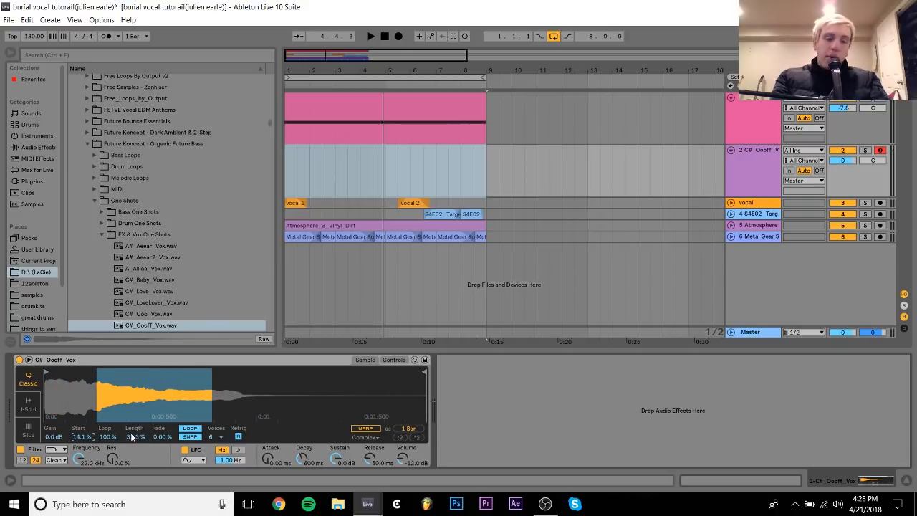
{"action": "left_click_drag", "start_coordinate": [136, 437], "coordinate": [136, 441]}
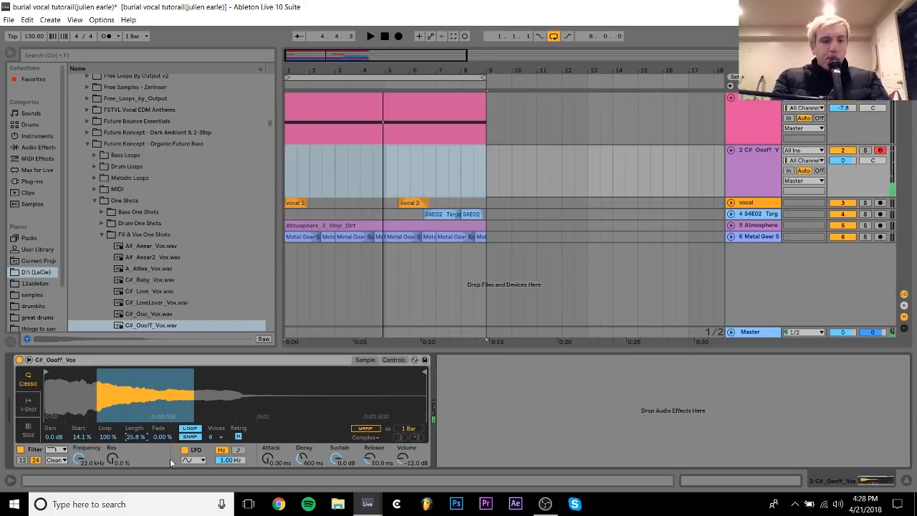
- Reset the new Simpler's sample length and start to their defaults, and undo both resets
{"action": "double_click", "coordinate": [138, 438]}
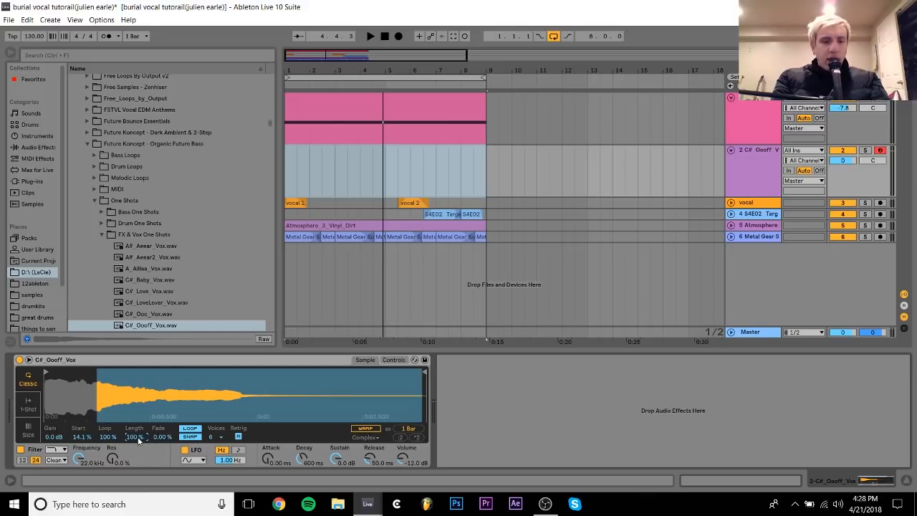
{"action": "double_click", "coordinate": [77, 437]}
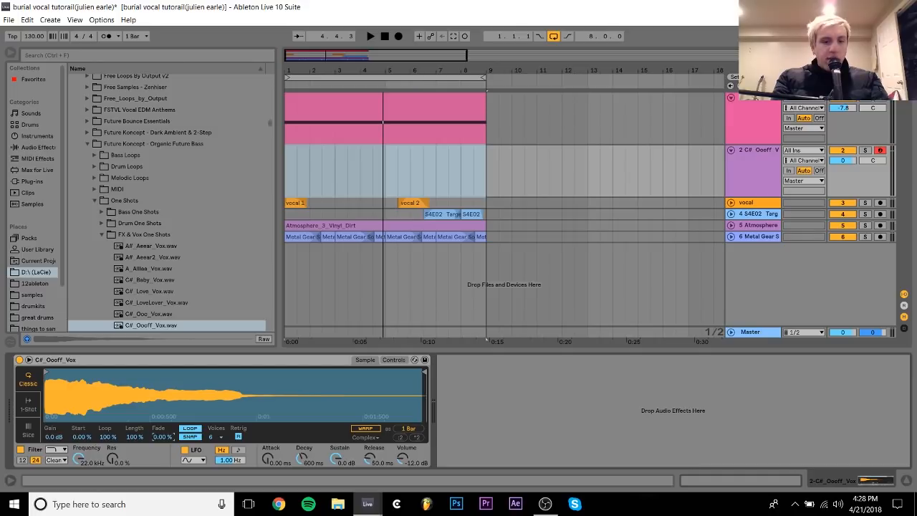
{"action": "key", "text": "ctrl+z"}
{"action": "key", "text": "ctrl+z"}
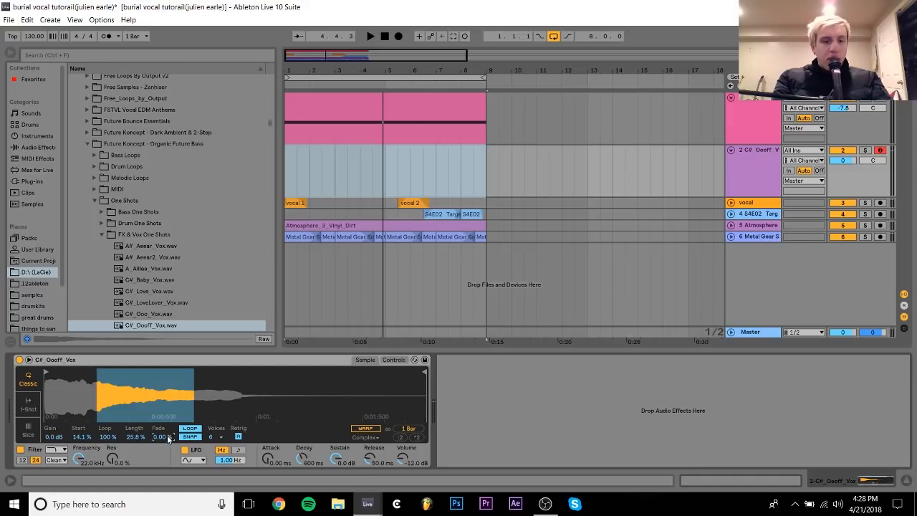
- Set the new Simpler's loop fade to 100%, the sample start to 24.2% and the length to 21.1%
{"action": "left_click_drag", "start_coordinate": [168, 438], "coordinate": [168, 379]}
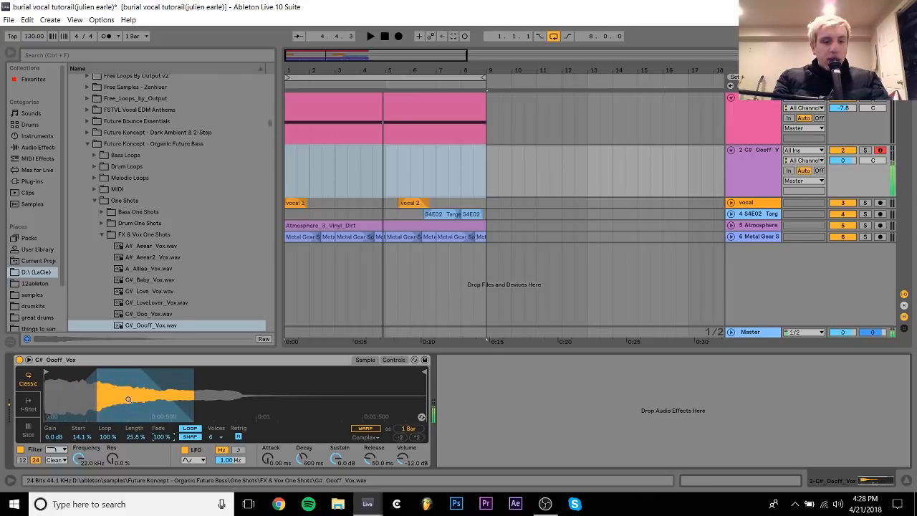
{"action": "left_click_drag", "start_coordinate": [81, 436], "coordinate": [81, 422]}
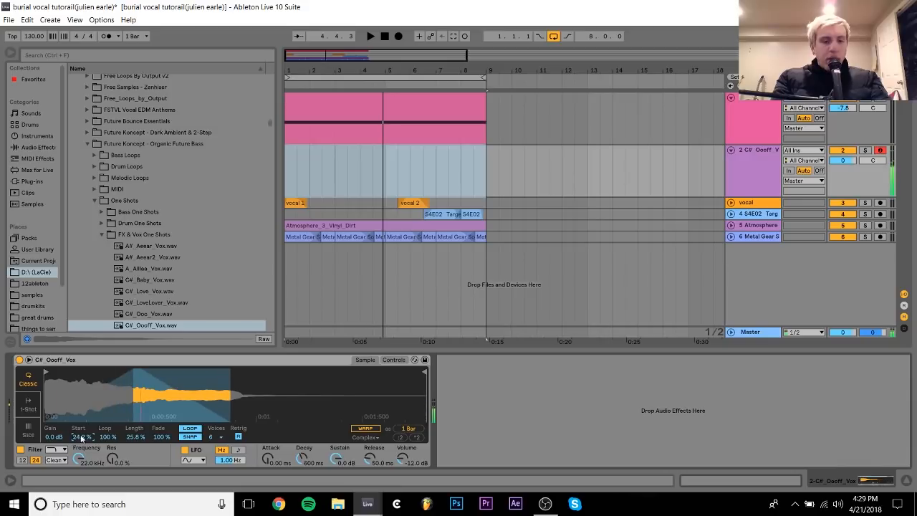
{"action": "mouse_move", "coordinate": [131, 436]}
{"action": "left_mouse_down"}
{"action": "mouse_move", "coordinate": [131, 454]}
{"action": "mouse_move", "coordinate": [133, 440]}
{"action": "left_mouse_up"}
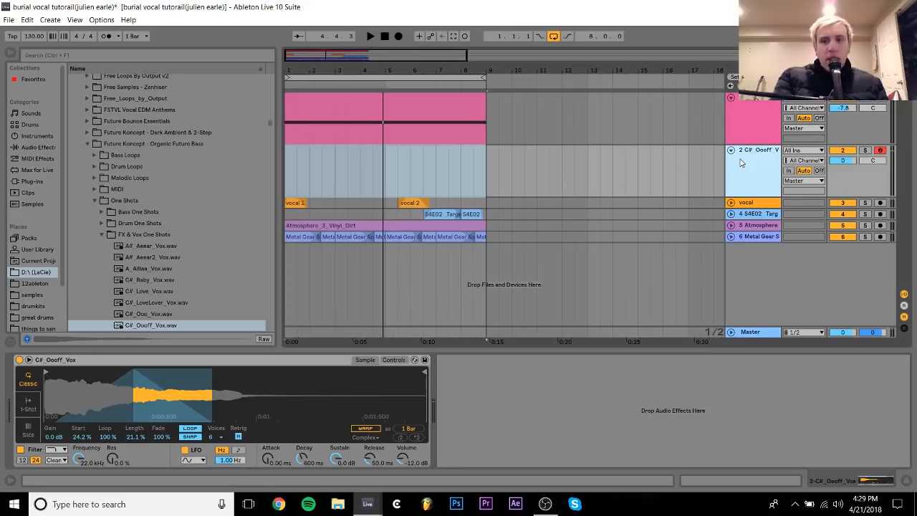
- Delete the new C#_Oooff_Vox track and re-enable the Ping Pong Delay and Reverb on the first track
{"action": "key", "text": "Delete"}
{"action": "left_click", "coordinate": [765, 102]}
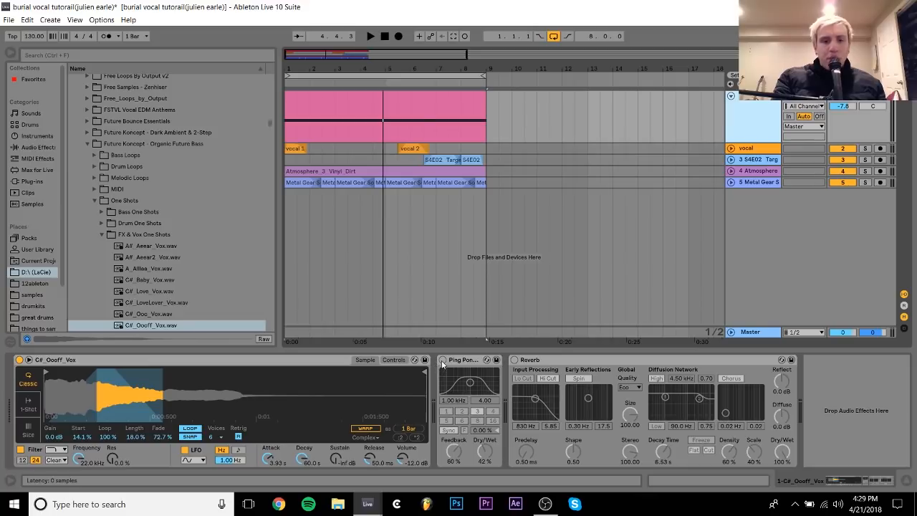
{"action": "left_click", "coordinate": [430, 95]}
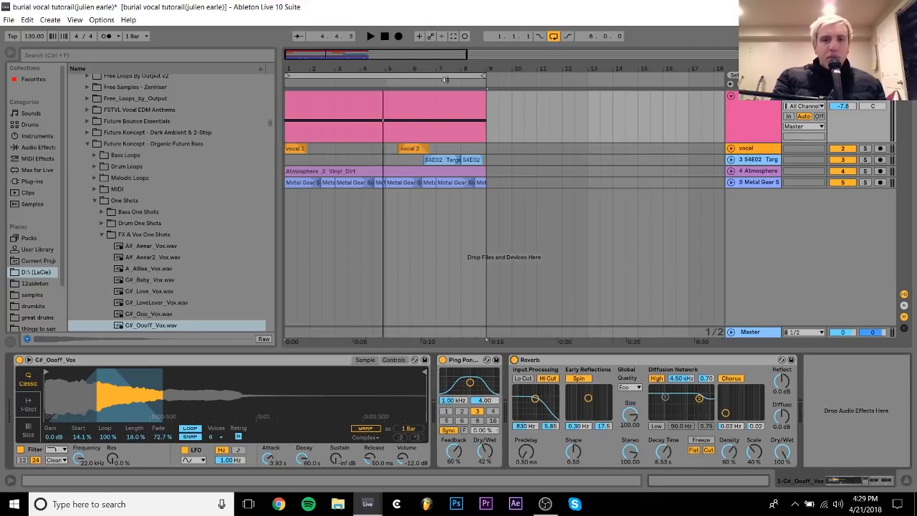
- Select the first track's clip, play it from bar 1, and solo the track to hear the pad with its effects
{"action": "left_click", "coordinate": [439, 95]}
{"action": "key", "text": "space"}
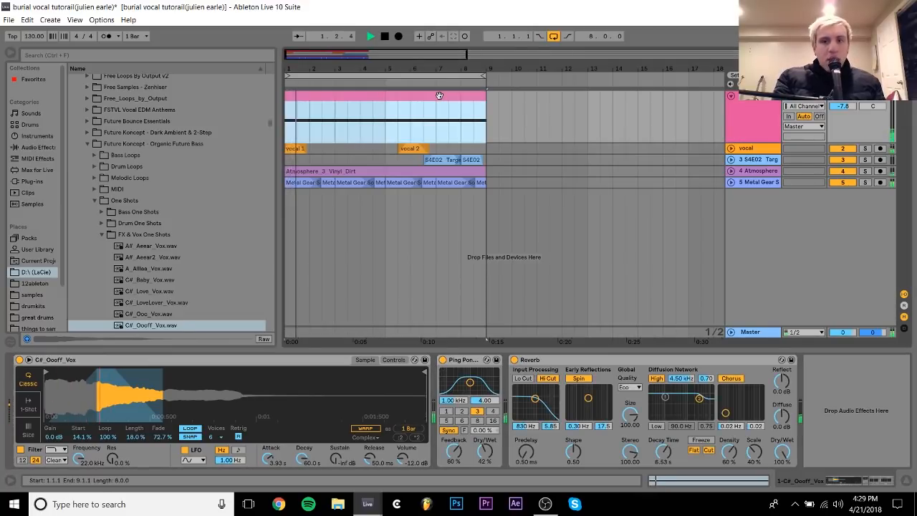
{"action": "left_click", "coordinate": [864, 103]}
{"action": "key", "text": "space"}
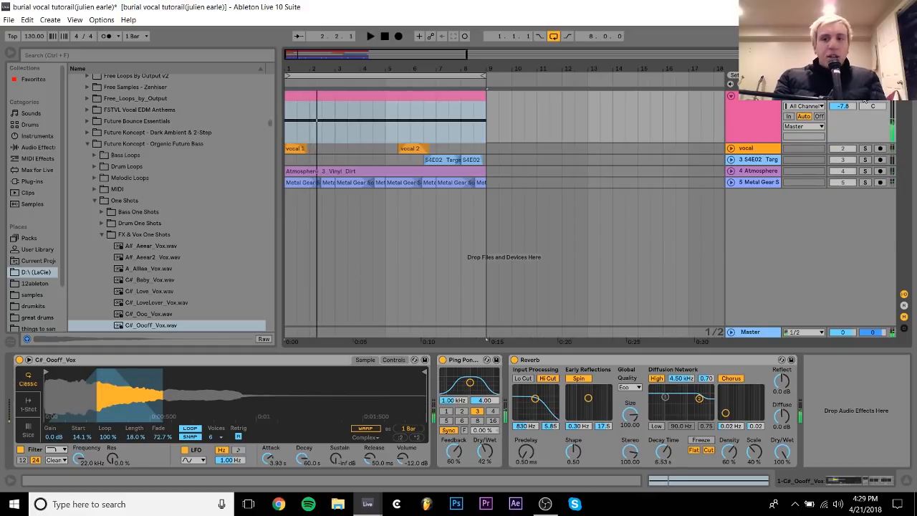
{"action": "key", "text": "space"}
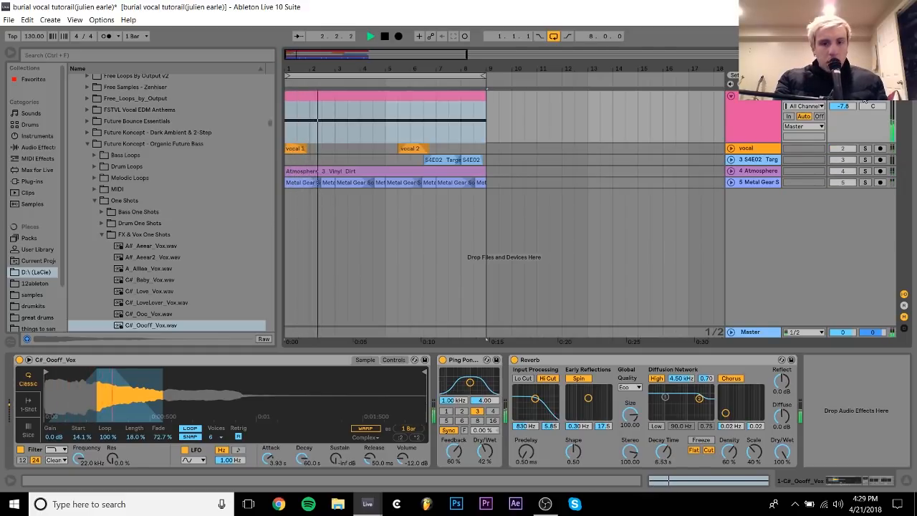
{"action": "key", "text": "space"}
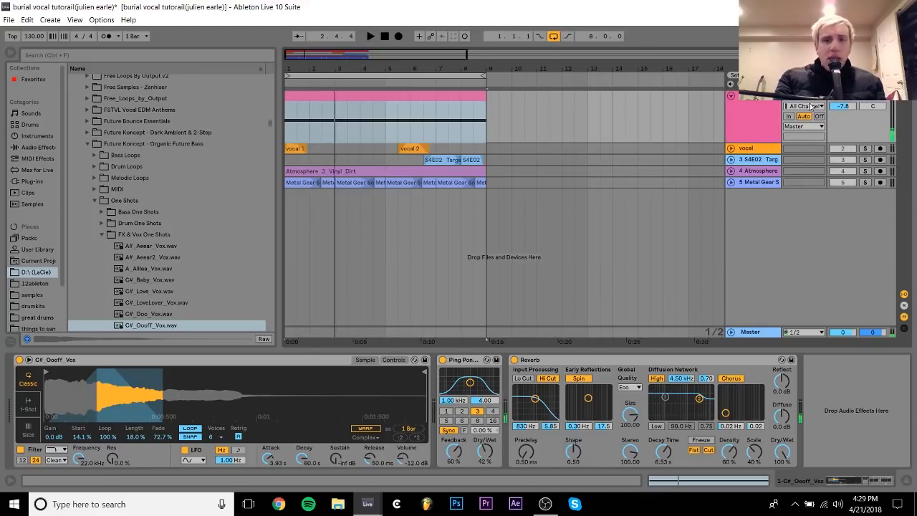
- Unfold the vocal track to show its clips and Reverb, and play the arrangement from bar 1
{"action": "left_click", "coordinate": [742, 149]}
{"action": "left_click", "coordinate": [730, 148]}
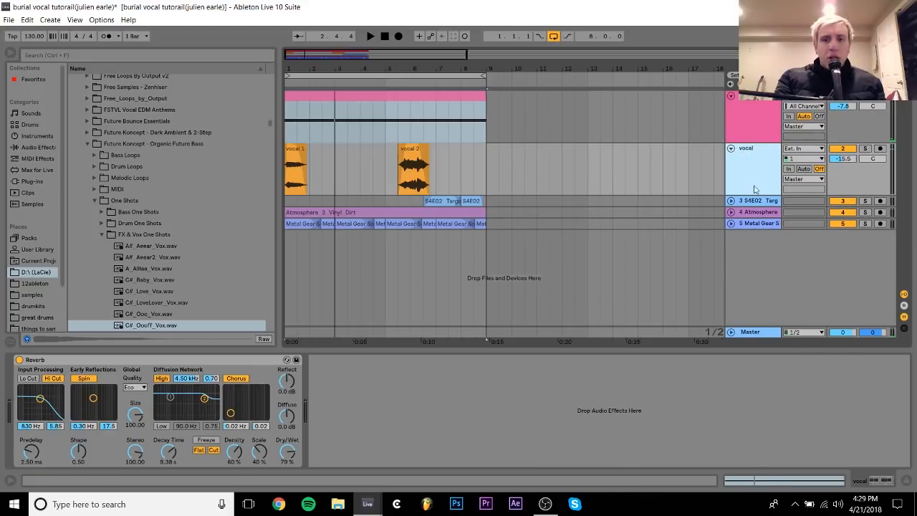
{"action": "key", "text": "space"}
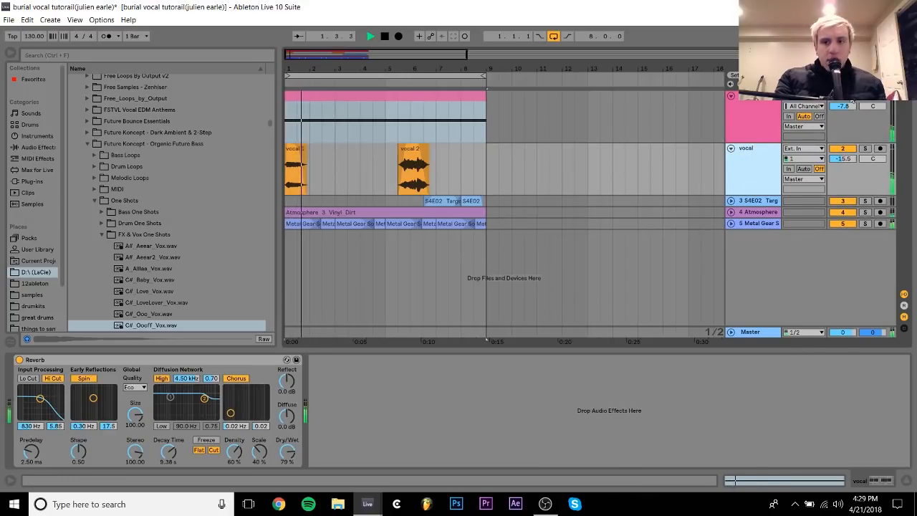
- Solo the vocal track to hear it alone through the vocal 2 clip, stop playback, and remove the solo
{"action": "left_click", "coordinate": [865, 148]}
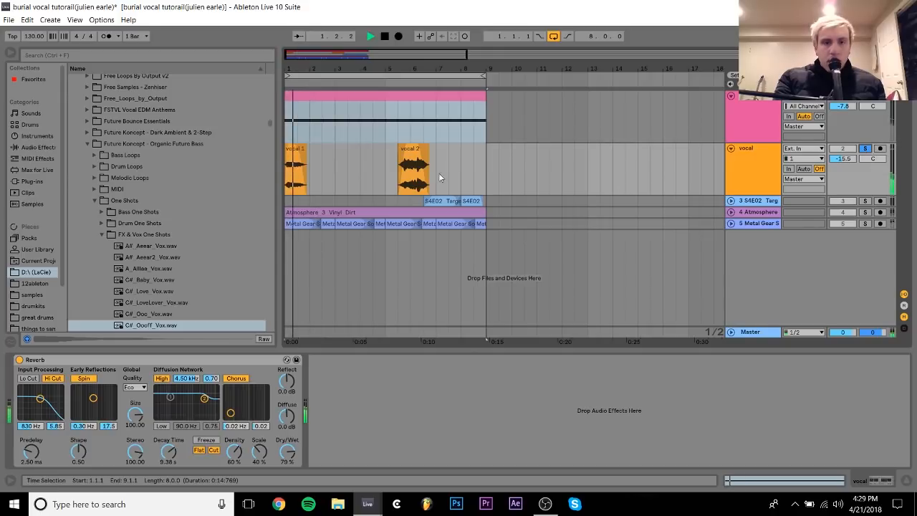
{"action": "left_click", "coordinate": [412, 150]}
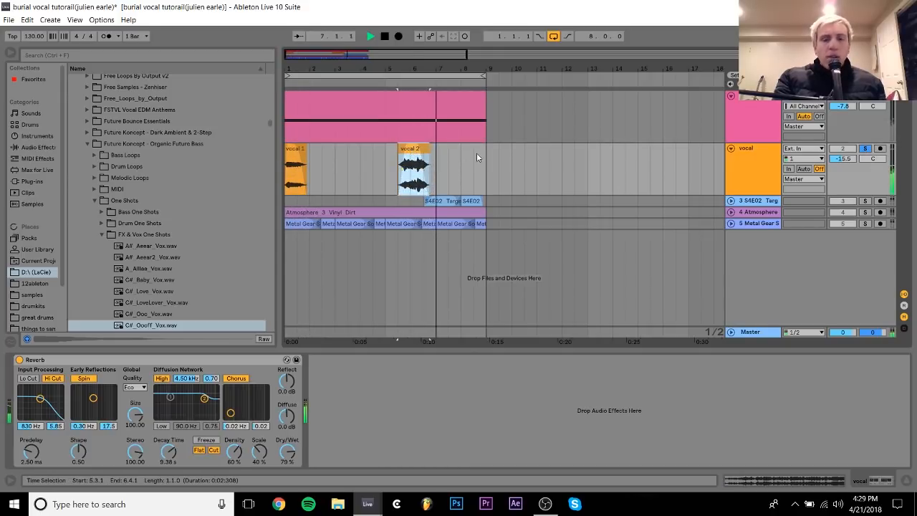
{"action": "key", "text": "space"}
{"action": "left_click", "coordinate": [744, 152]}
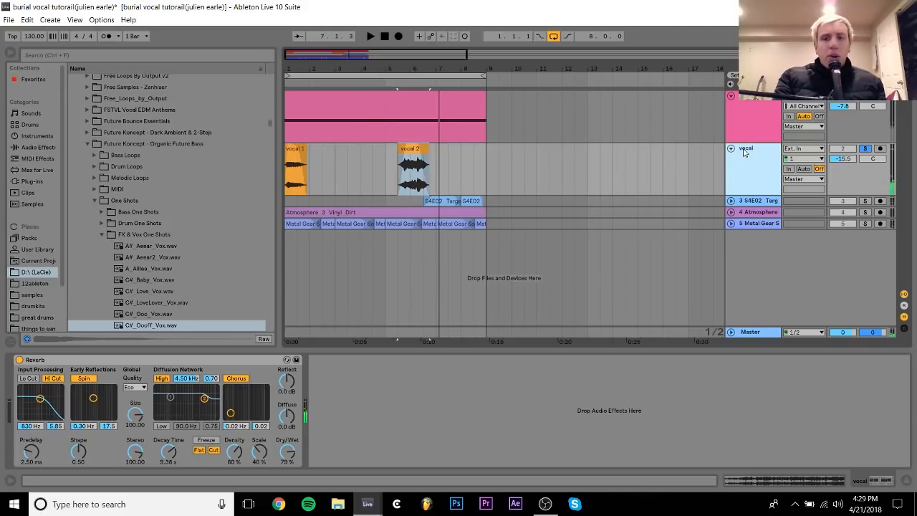
{"action": "left_click", "coordinate": [866, 149]}
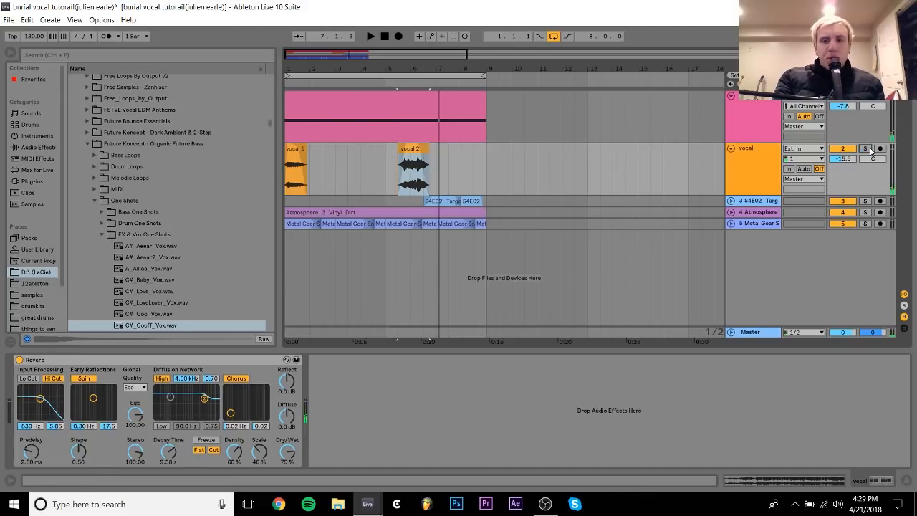
- Open the vocal 1 clip's sample to examine its waveform and settings, and play the clip from bar 1
{"action": "left_click", "coordinate": [285, 204]}
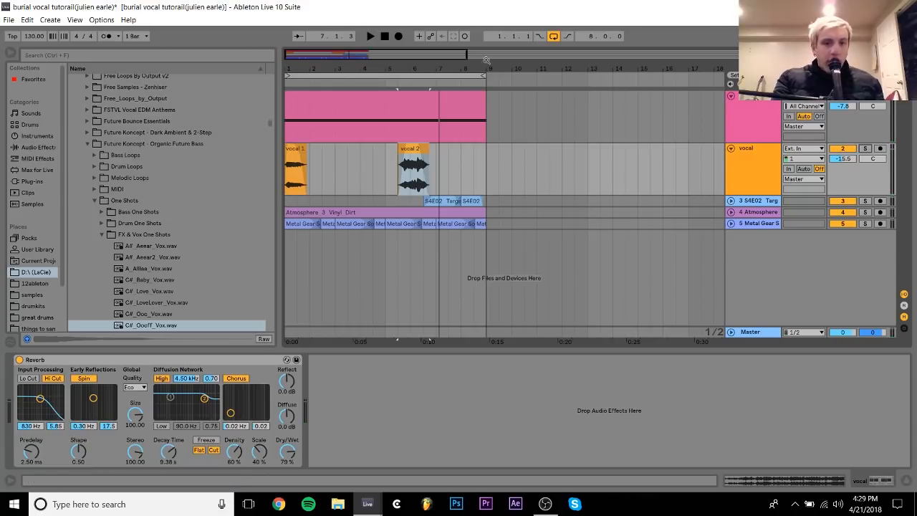
{"action": "left_click", "coordinate": [287, 154]}
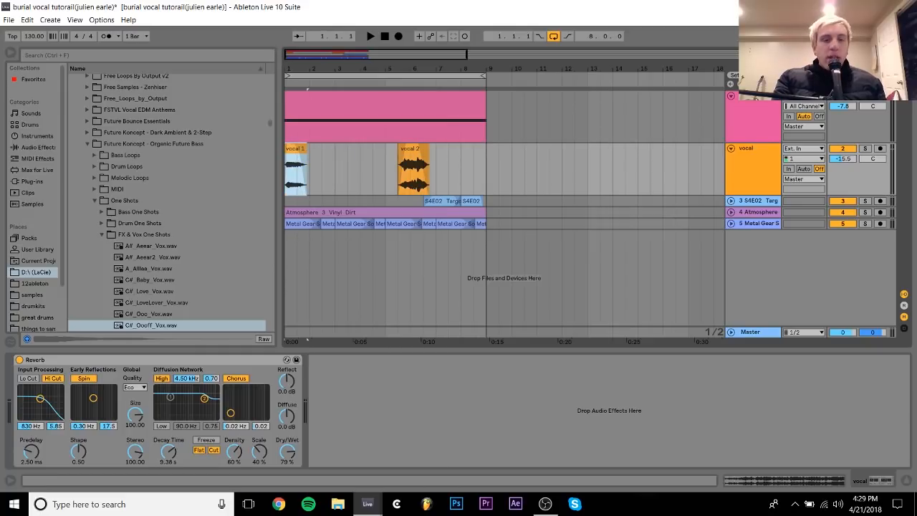
{"action": "left_click_drag", "start_coordinate": [289, 68], "coordinate": [289, 104]}
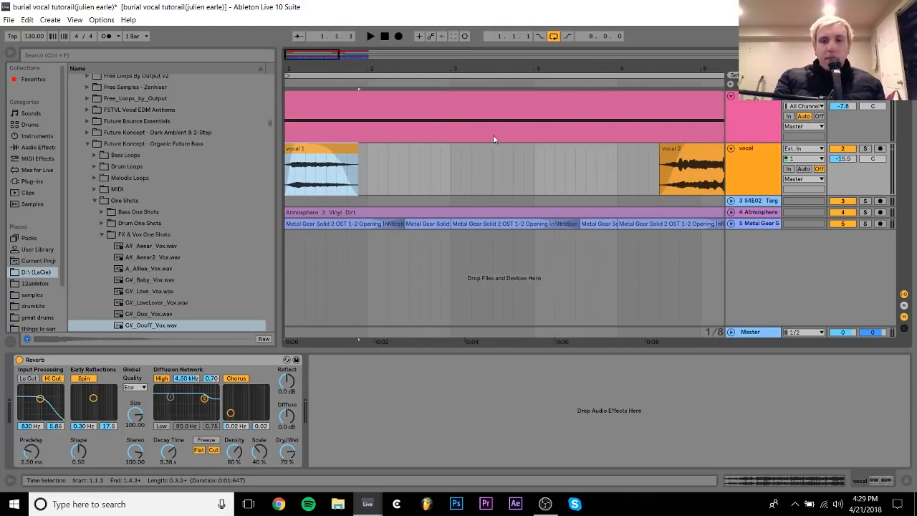
{"action": "double_click", "coordinate": [309, 150]}
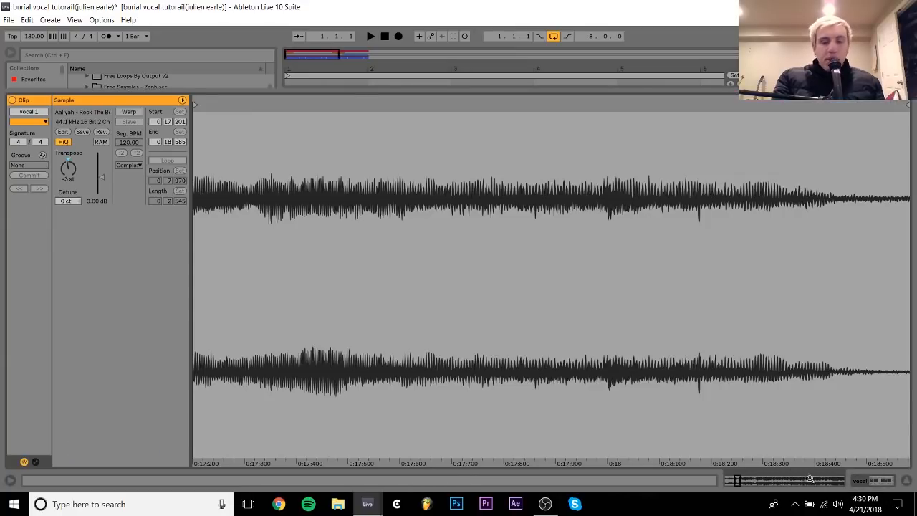
{"action": "key", "text": "space"}
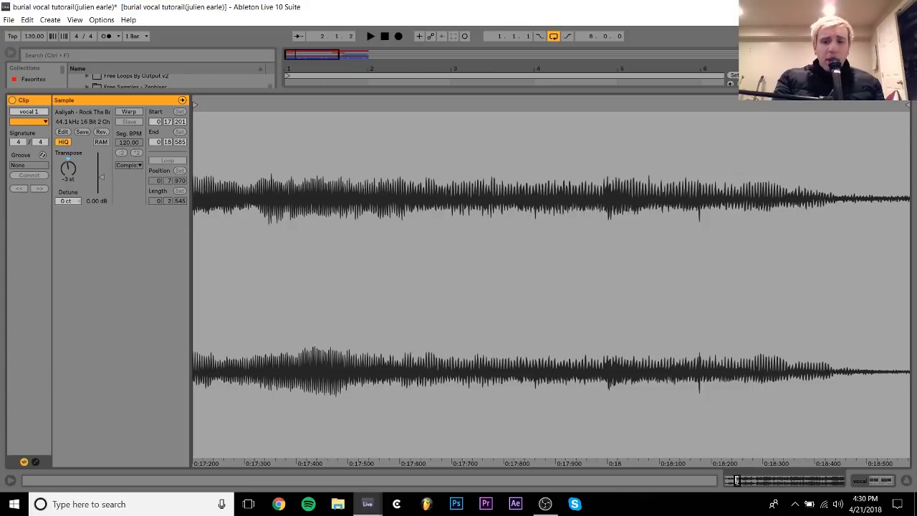
{"action": "scroll", "coordinate": [738, 480], "scroll_direction": "down", "scroll_amount": 3}
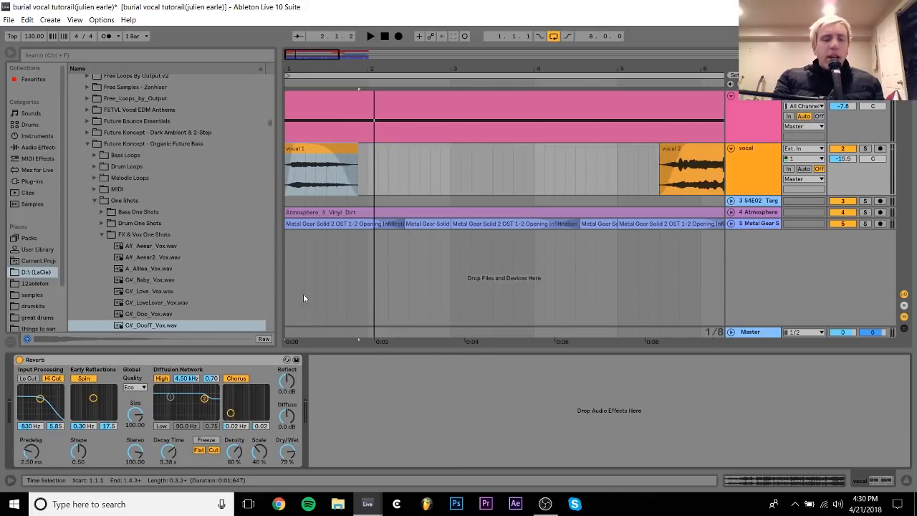
- Solo the vocal track and bypass its Reverb
{"action": "left_click_drag", "start_coordinate": [350, 66], "coordinate": [317, 65]}
{"action": "left_click", "coordinate": [864, 149]}
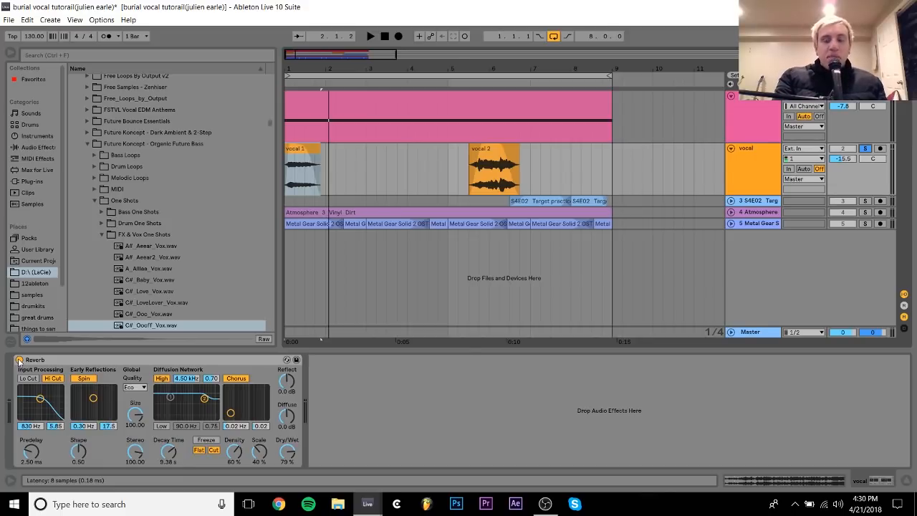
{"action": "left_click", "coordinate": [20, 360]}
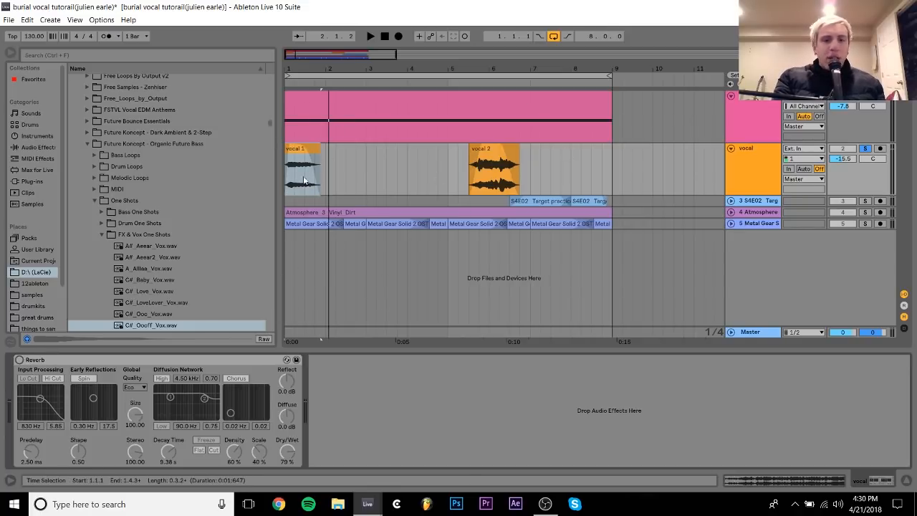
- Examine where the vocal 1 excerpt sits within the full Aaliyah acapella sample, and return to the track's devices
{"action": "left_click", "coordinate": [294, 152]}
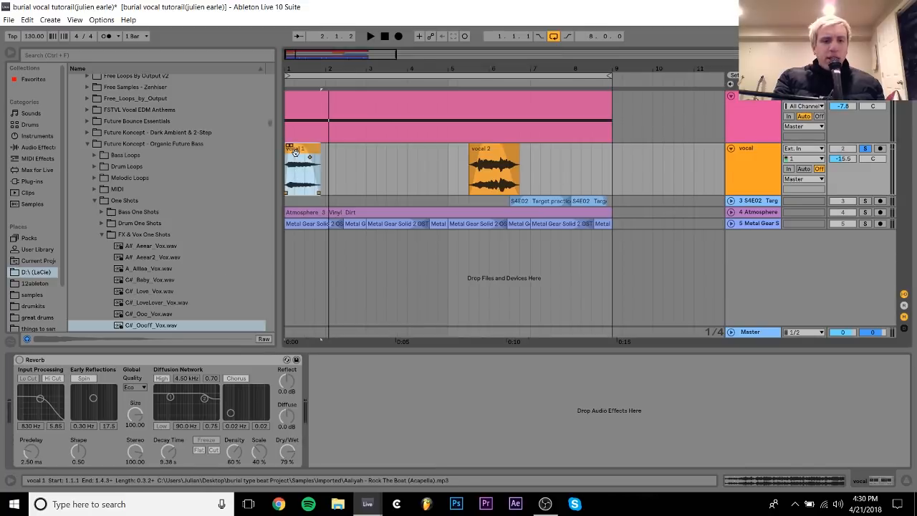
{"action": "double_click", "coordinate": [295, 152]}
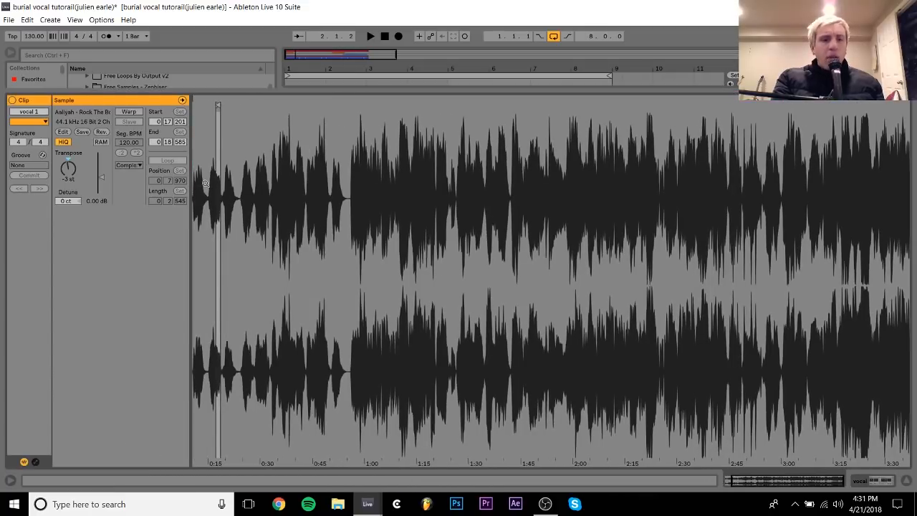
{"action": "left_click_drag", "start_coordinate": [204, 150], "coordinate": [362, 210]}
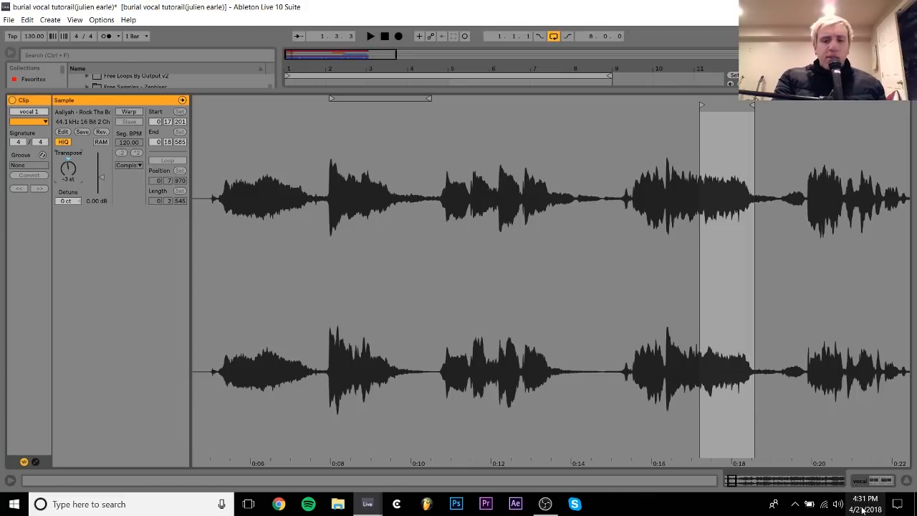
{"action": "left_click", "coordinate": [872, 482]}
- Compare the vocal 1 clip dry and with Reverb by playing it both ways, and leave the Reverb bypassed
{"action": "key", "text": "space"}
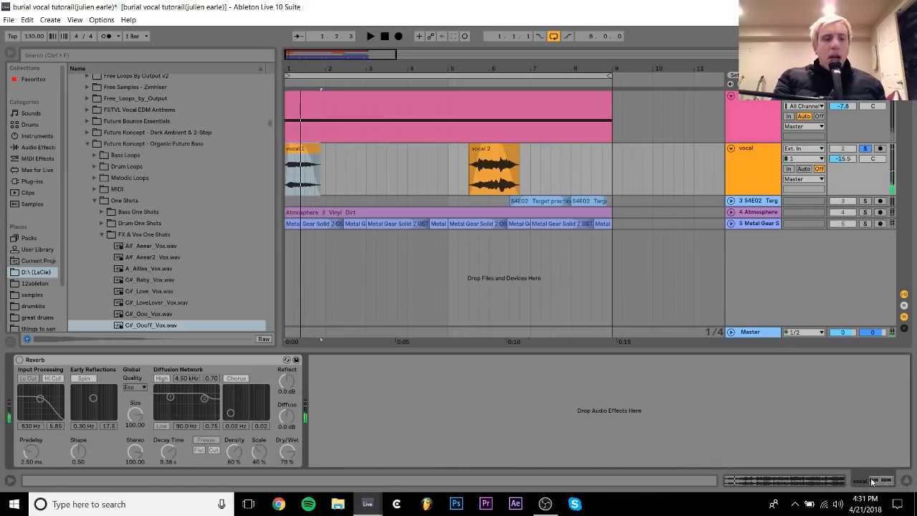
{"action": "left_click", "coordinate": [20, 360]}
{"action": "key", "text": "space"}
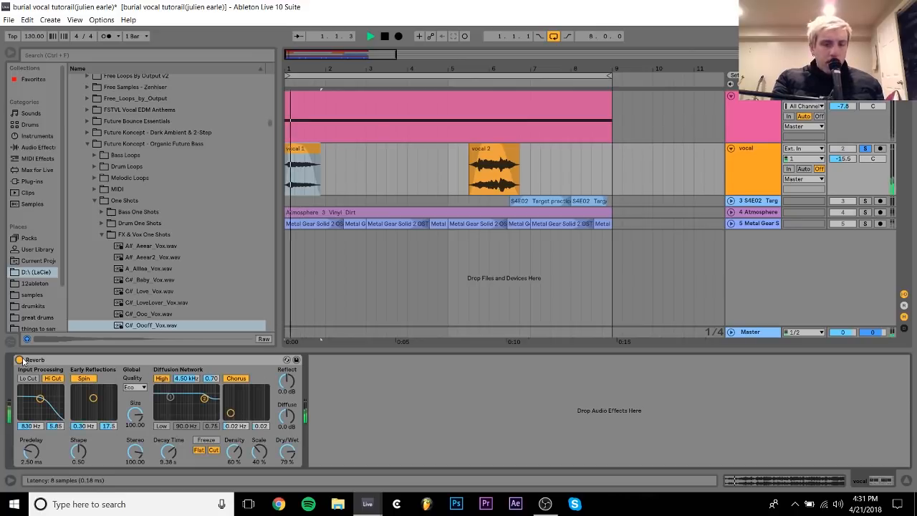
{"action": "key", "text": "space"}
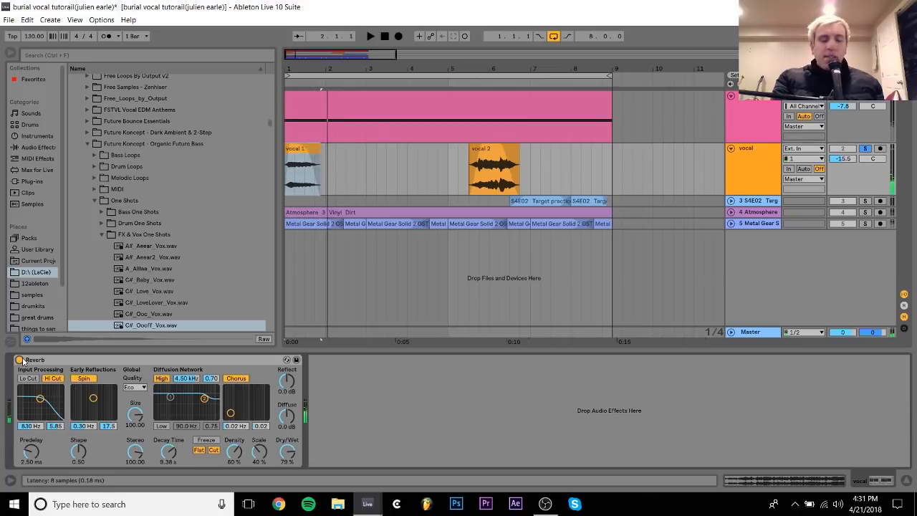
{"action": "left_click", "coordinate": [19, 359]}
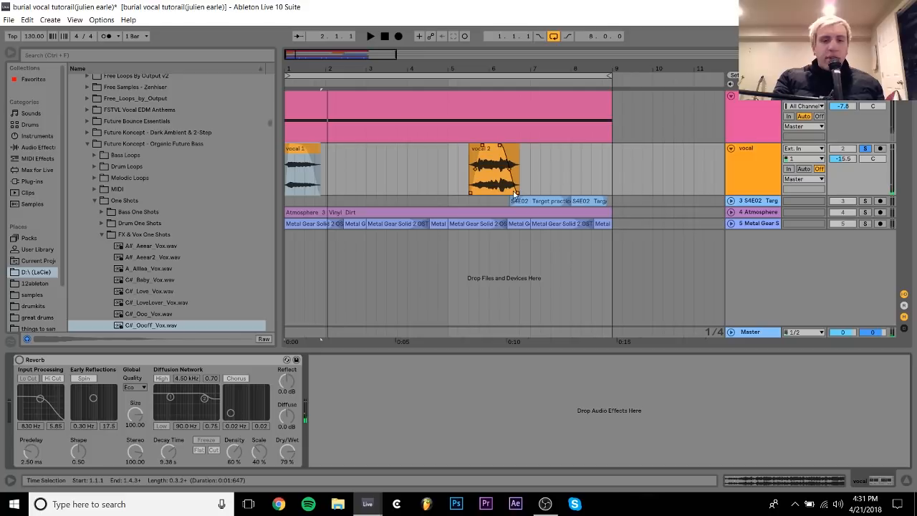
- Open the vocal 2 clip's sample to examine its warp and transpose settings
{"action": "left_click", "coordinate": [486, 165]}
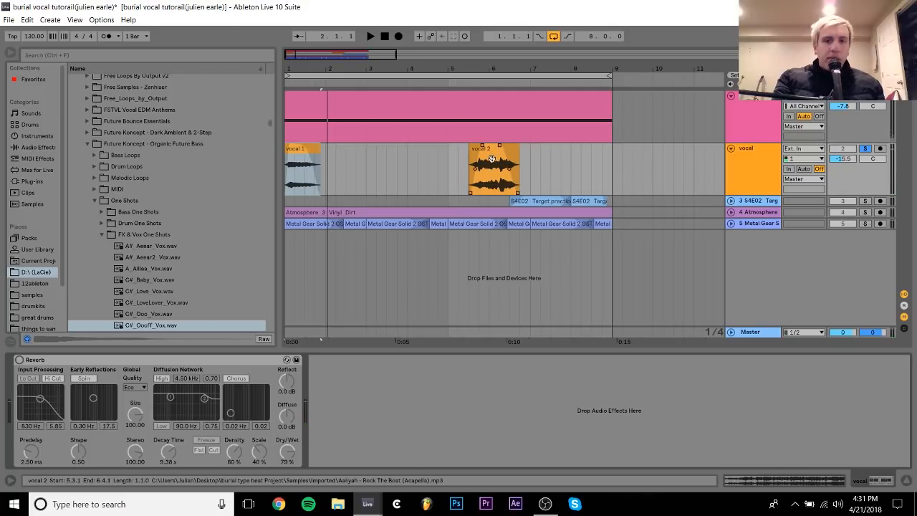
{"action": "double_click", "coordinate": [490, 154]}
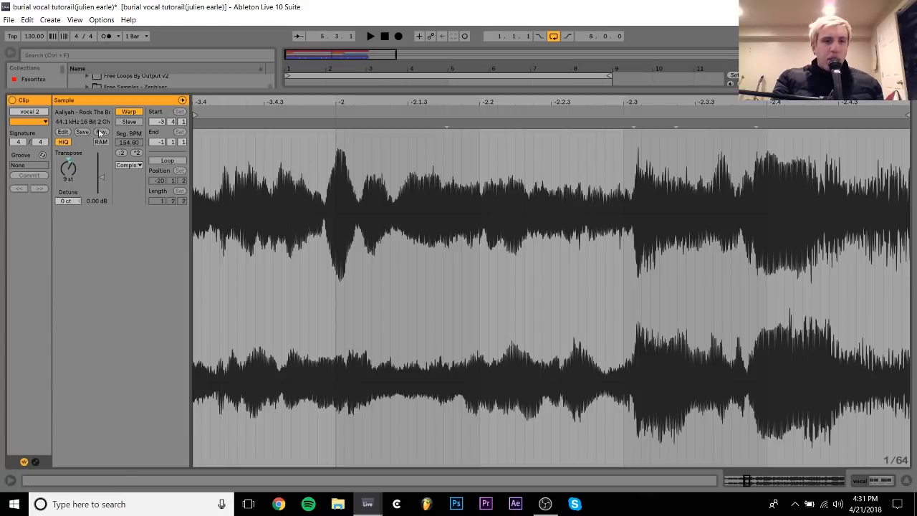
{"action": "left_click_drag", "start_coordinate": [276, 101], "coordinate": [349, 136]}
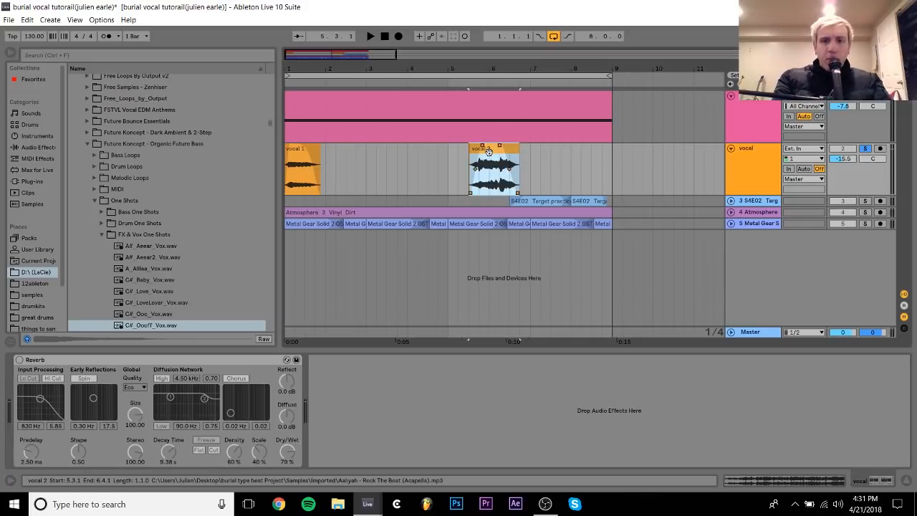
- Place a copy of the vocal 2 clip at 9.2.1 and play it unwarped with its transposition reset
{"action": "left_click_drag", "start_coordinate": [488, 149], "coordinate": [639, 150]}
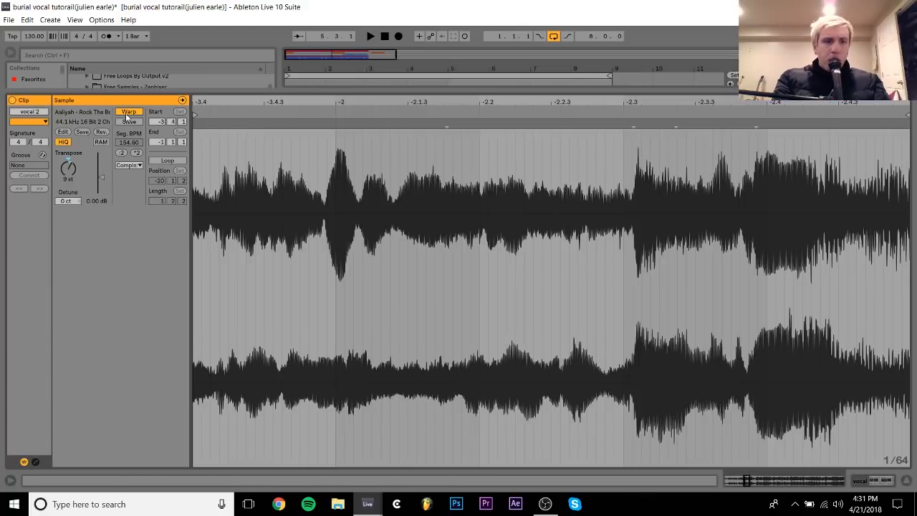
{"action": "left_click", "coordinate": [128, 112]}
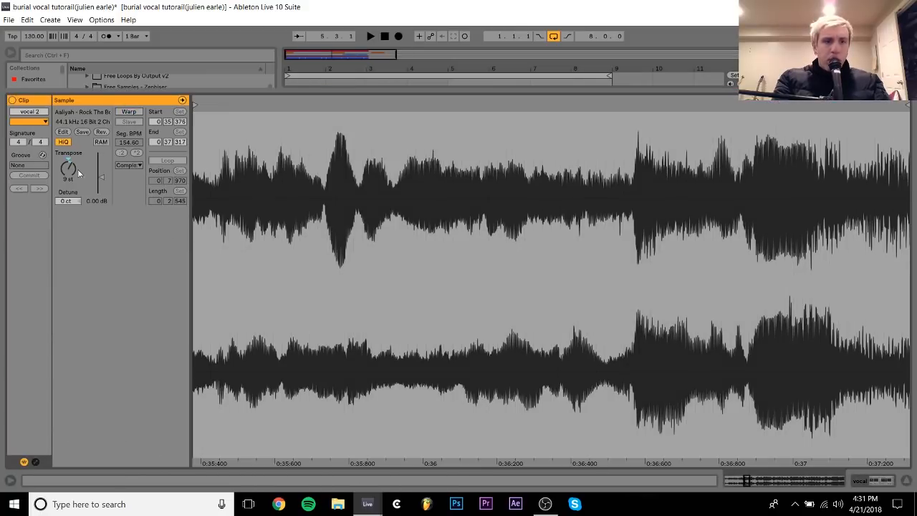
{"action": "left_click", "coordinate": [66, 179]}
{"action": "key", "text": "Delete"}
{"action": "key", "text": "space"}
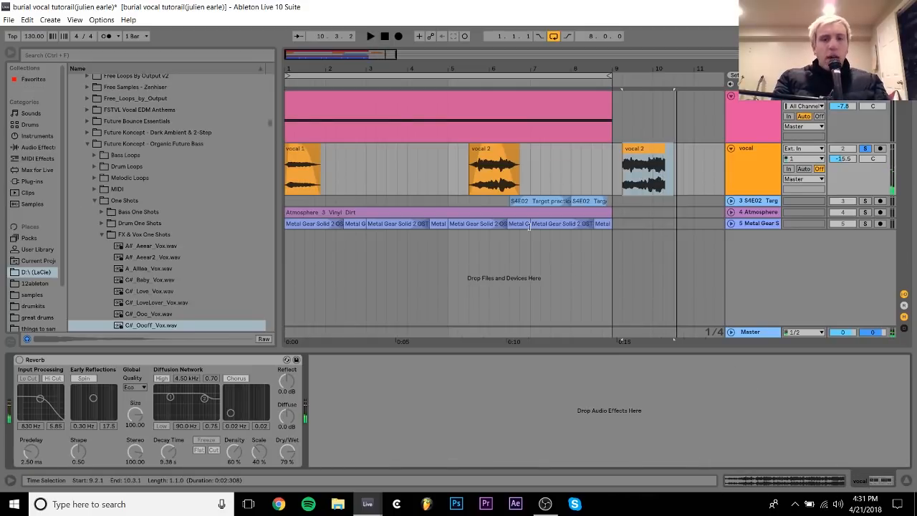
- Play the original transposed vocal 2 clip dry for comparison with the unprocessed copy
{"action": "left_click", "coordinate": [510, 180]}
{"action": "left_click", "coordinate": [497, 159]}
{"action": "key", "text": "space"}
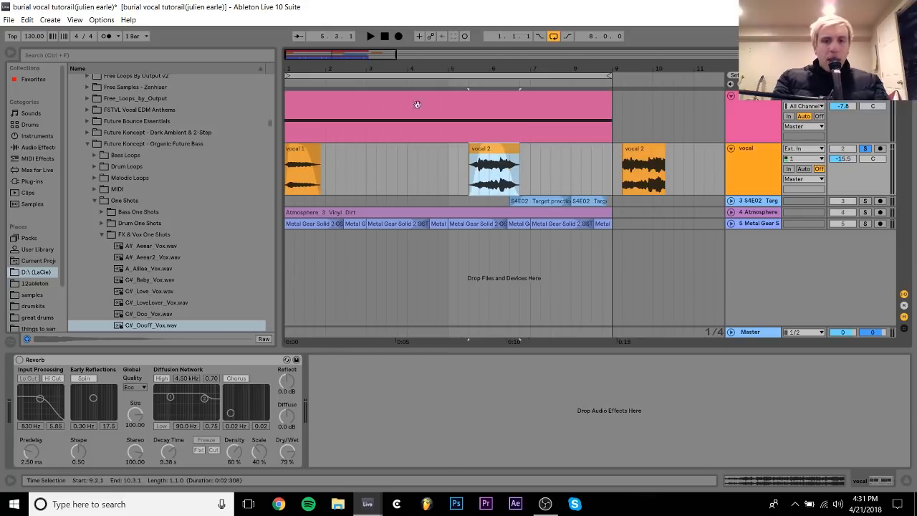
{"action": "key", "text": "space"}
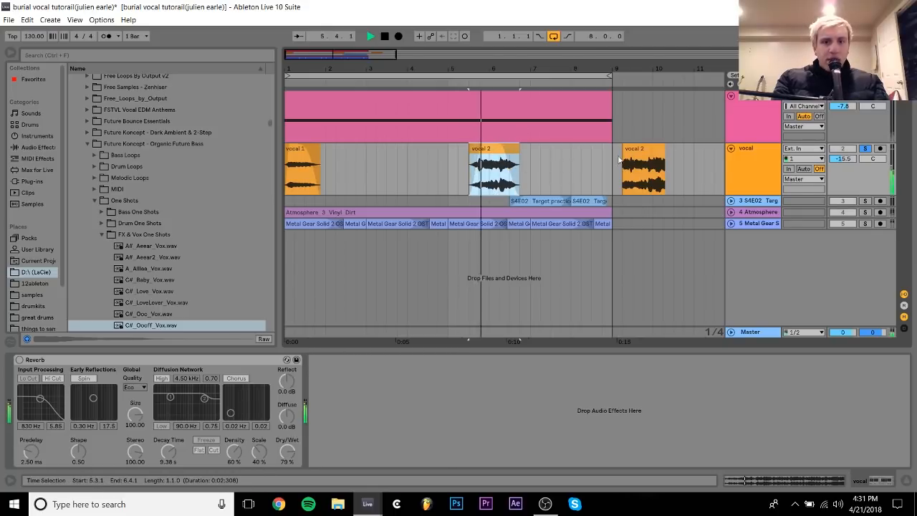
- Delete the unwarped vocal 2 copy after bar 9 and reselect the original vocal 2 clip
{"action": "left_click", "coordinate": [643, 148]}
{"action": "key", "text": "space"}
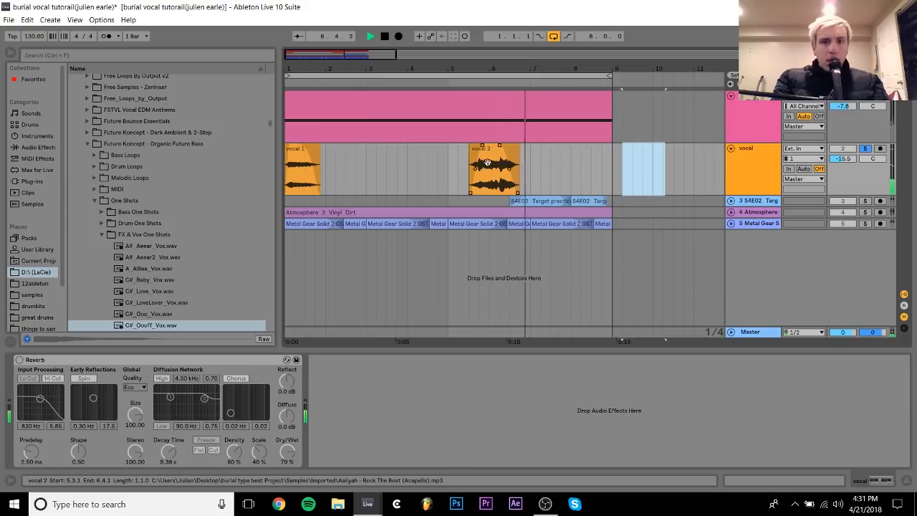
{"action": "left_click_drag", "start_coordinate": [643, 148], "coordinate": [487, 161]}
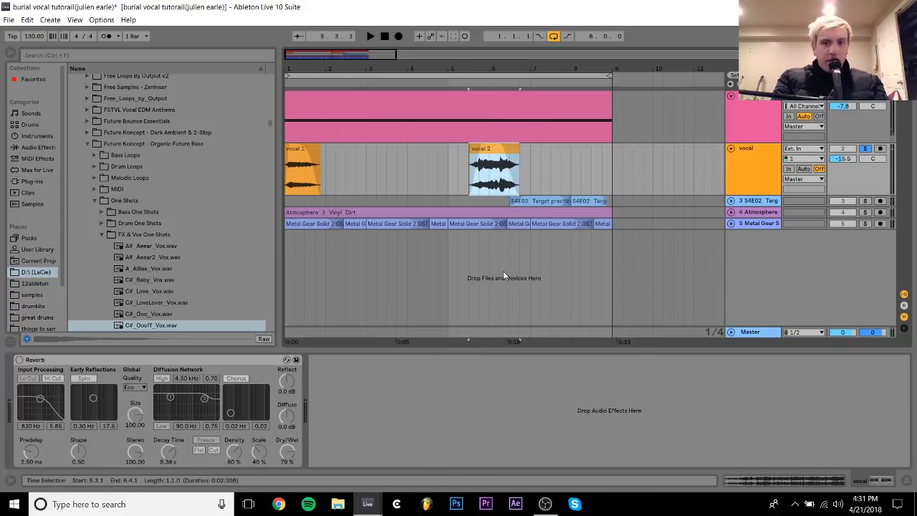
- Enable the vocal track's Reverb and play the vocal 2 clip to hear it with the effect
{"action": "left_click", "coordinate": [19, 360]}
{"action": "key", "text": "space"}
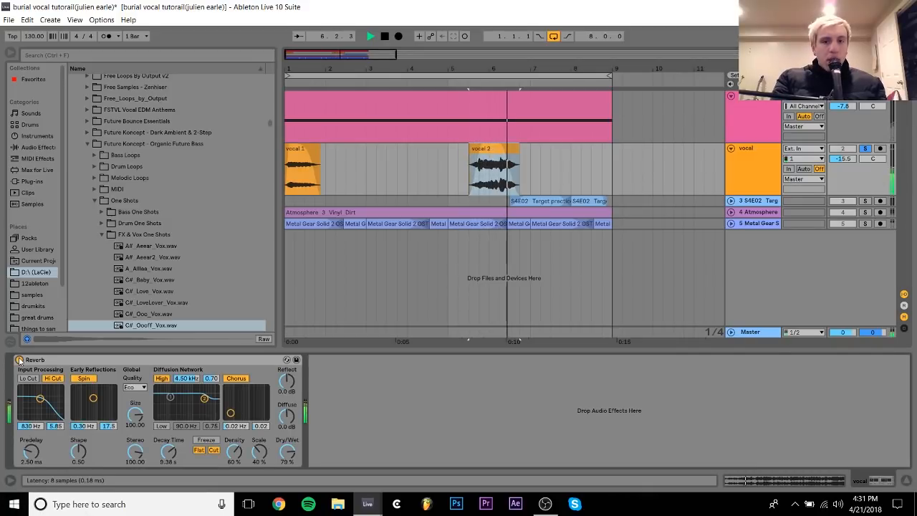
{"action": "key", "text": "space"}
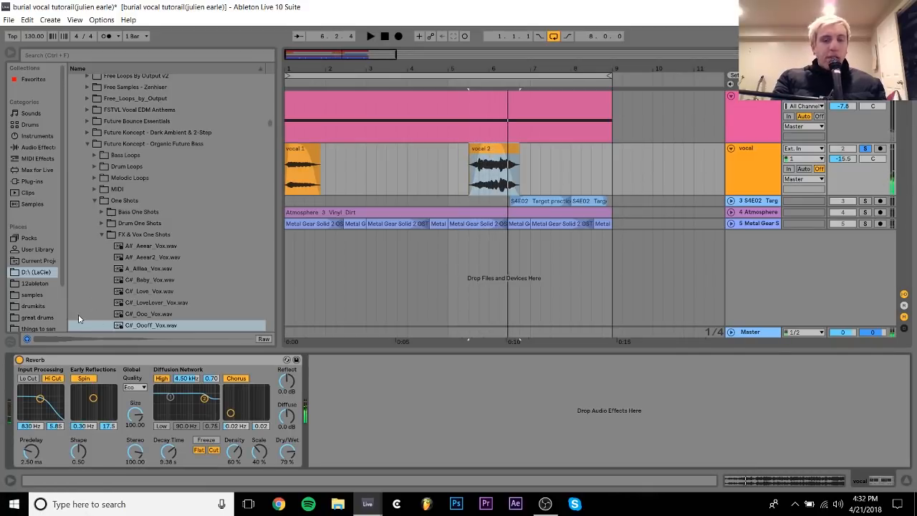
{"action": "key", "text": "space"}
{"action": "key", "text": "space"}
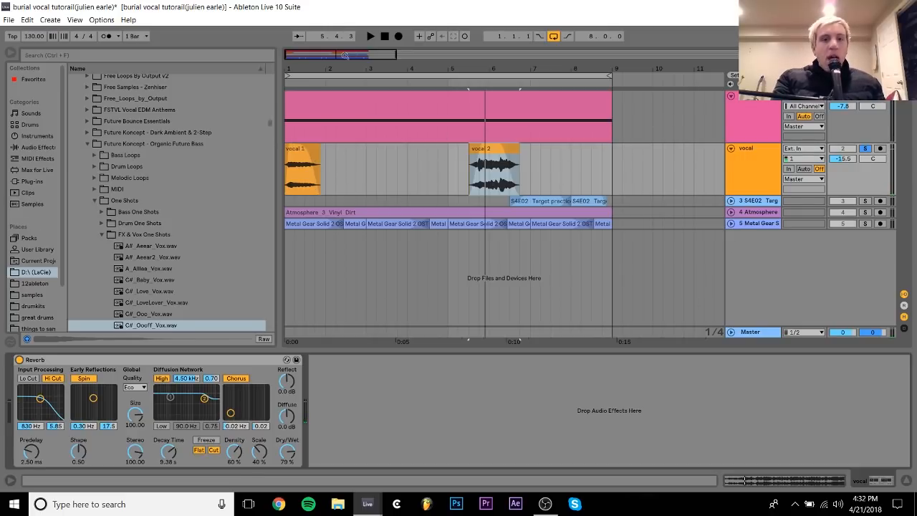
- Select the vocal 1 clip and bypass the vocal track's Reverb
{"action": "left_click_drag", "start_coordinate": [340, 69], "coordinate": [324, 69]}
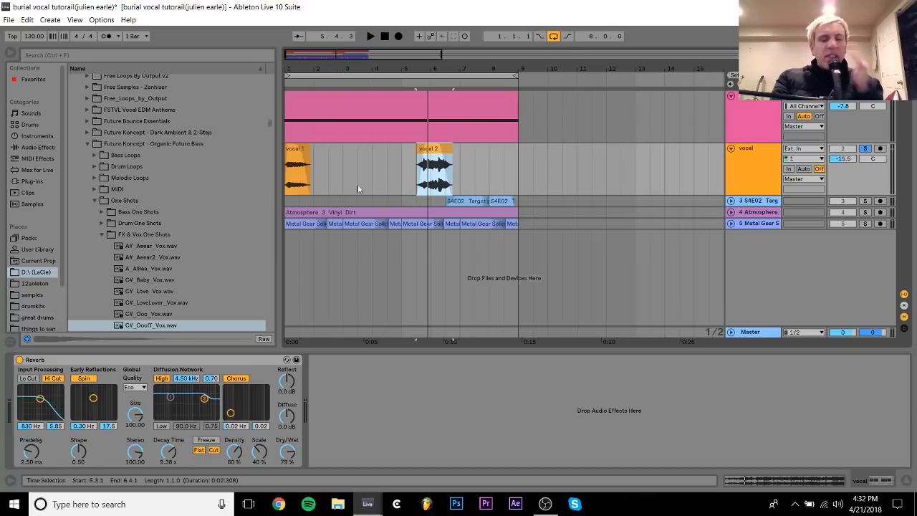
{"action": "left_click", "coordinate": [292, 149]}
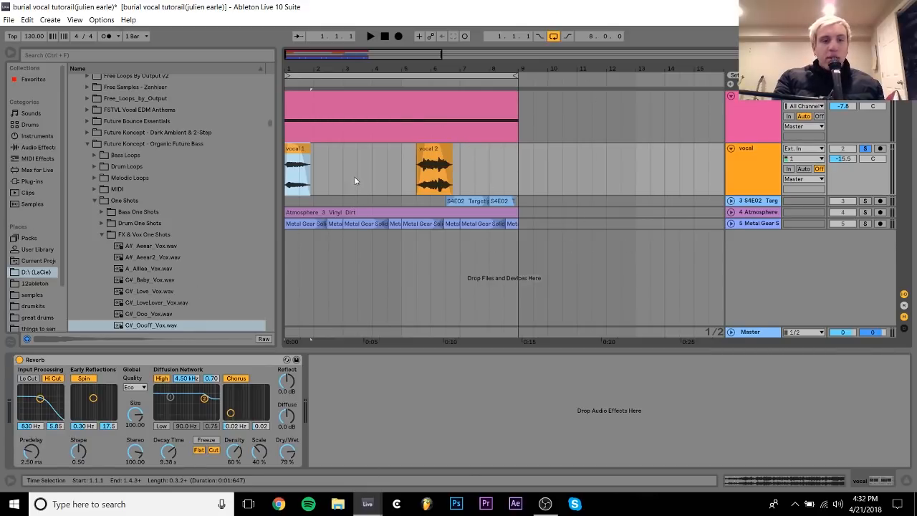
{"action": "left_click", "coordinate": [19, 360]}
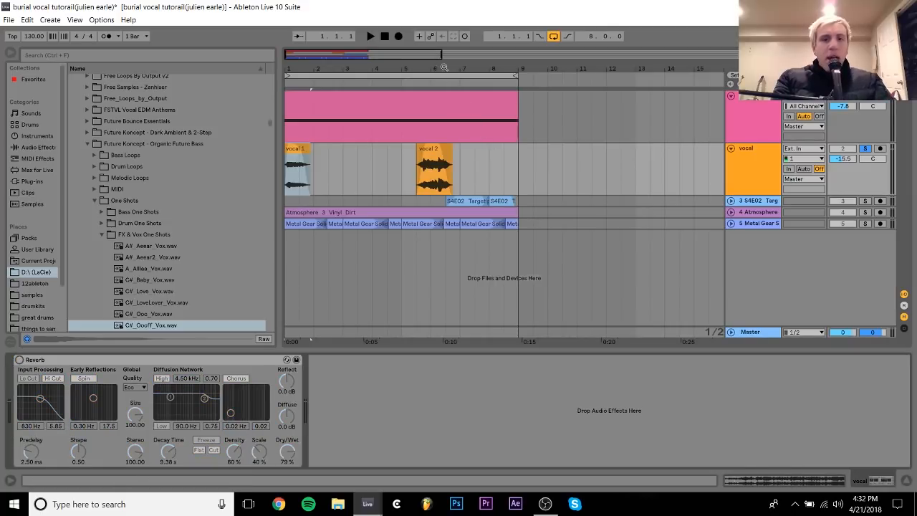
- Split the vocal 2 clip at its midpoint and play it from the start of the first half
{"action": "left_click_drag", "start_coordinate": [442, 68], "coordinate": [450, 98]}
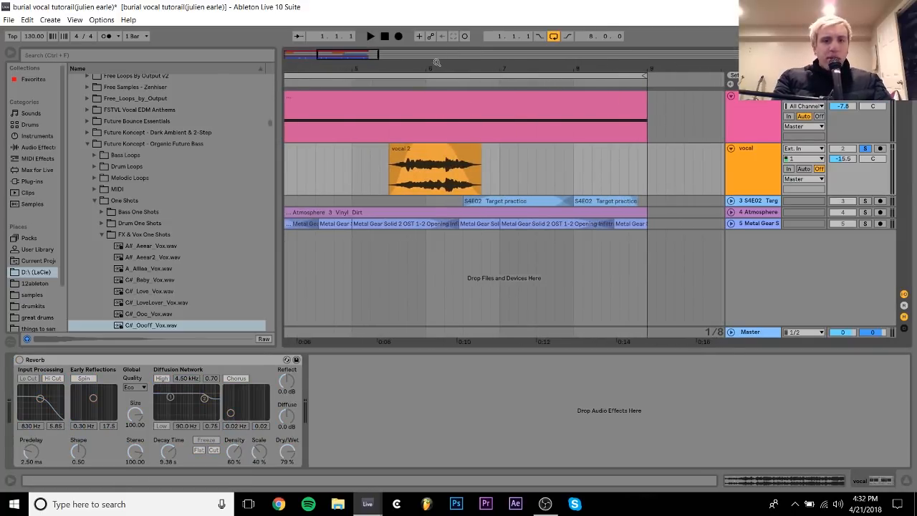
{"action": "left_click_drag", "start_coordinate": [436, 64], "coordinate": [458, 140]}
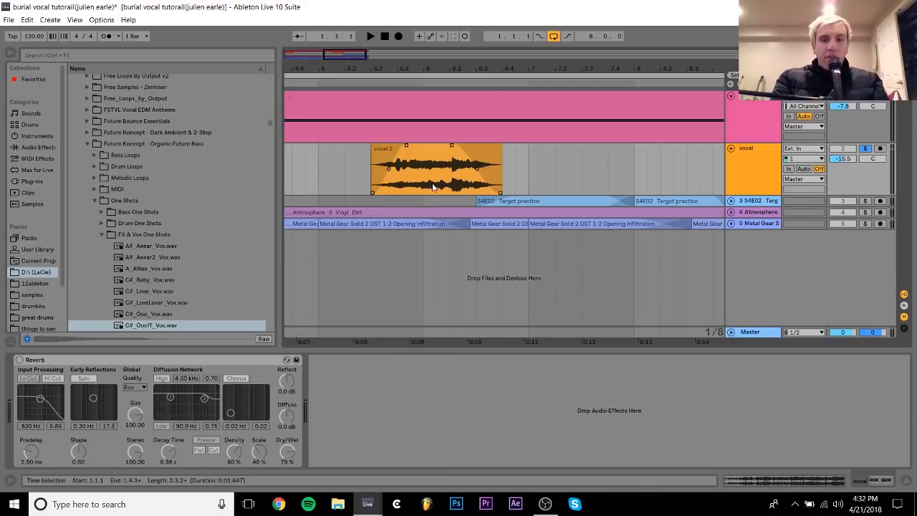
{"action": "double_click", "coordinate": [441, 159]}
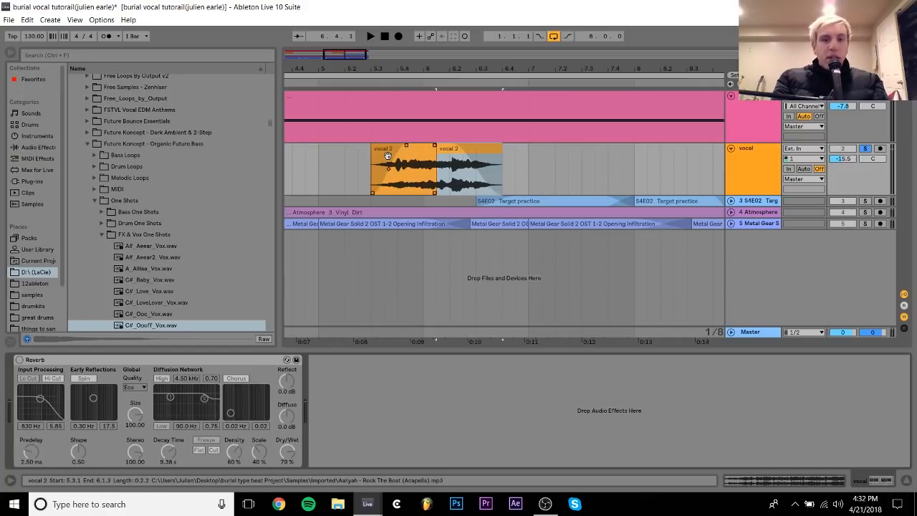
{"action": "left_click", "coordinate": [387, 156]}
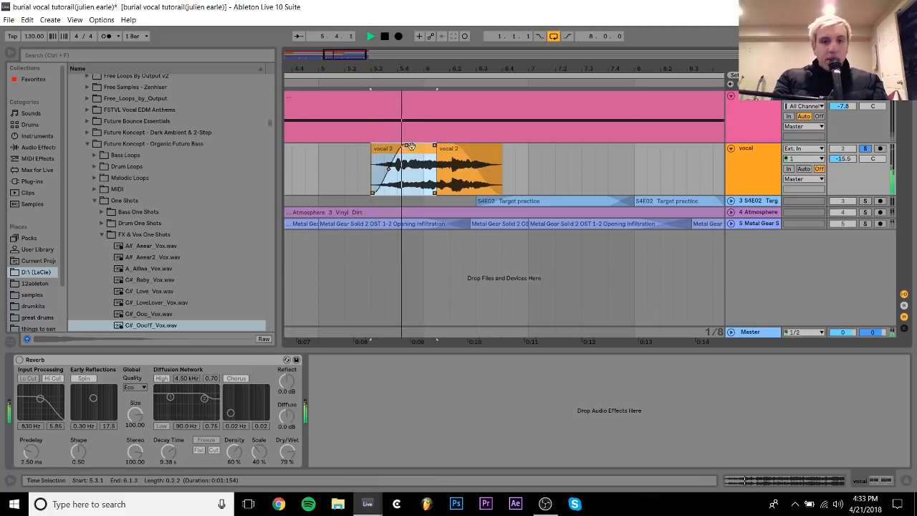
{"action": "key", "text": "space"}
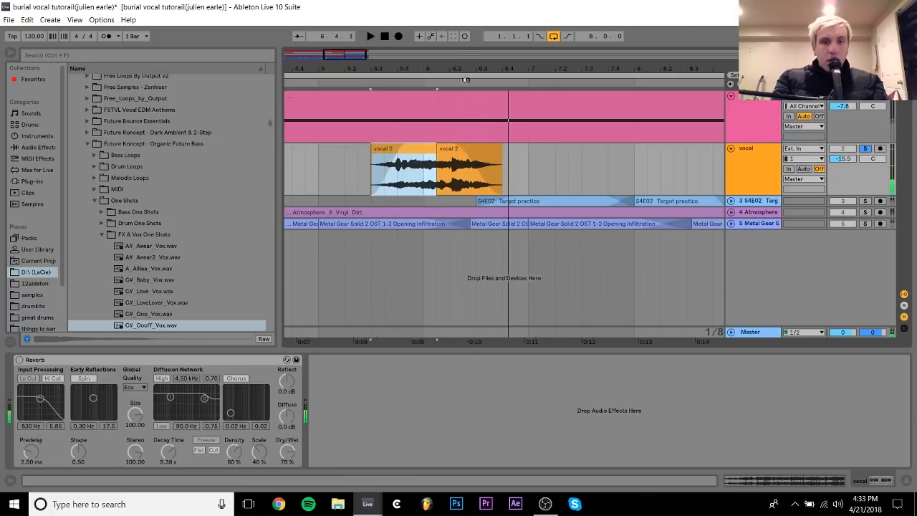
- Create a short crossfade between the two halves of the vocal 2 clip and play across the join
{"action": "left_click_drag", "start_coordinate": [448, 62], "coordinate": [414, 147]}
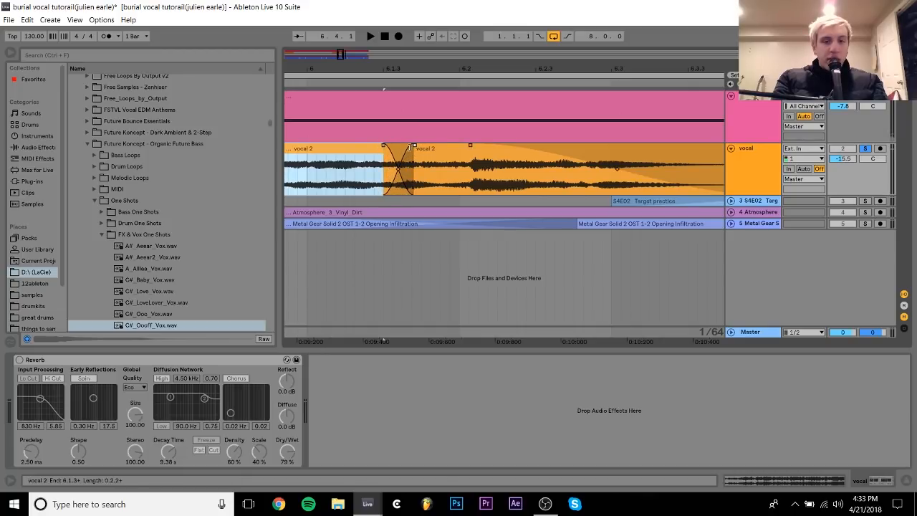
{"action": "key", "text": "space"}
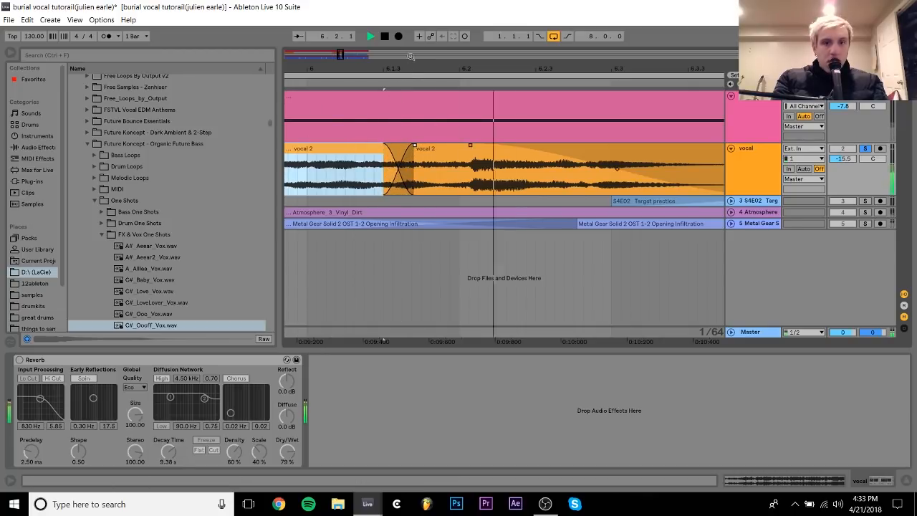
{"action": "left_click_drag", "start_coordinate": [409, 62], "coordinate": [409, 14]}
{"action": "key", "text": "space"}
- Delete the first half of the vocal 2 clip, and undo the edits back to the single unsplit clip
{"action": "key", "text": "Delete"}
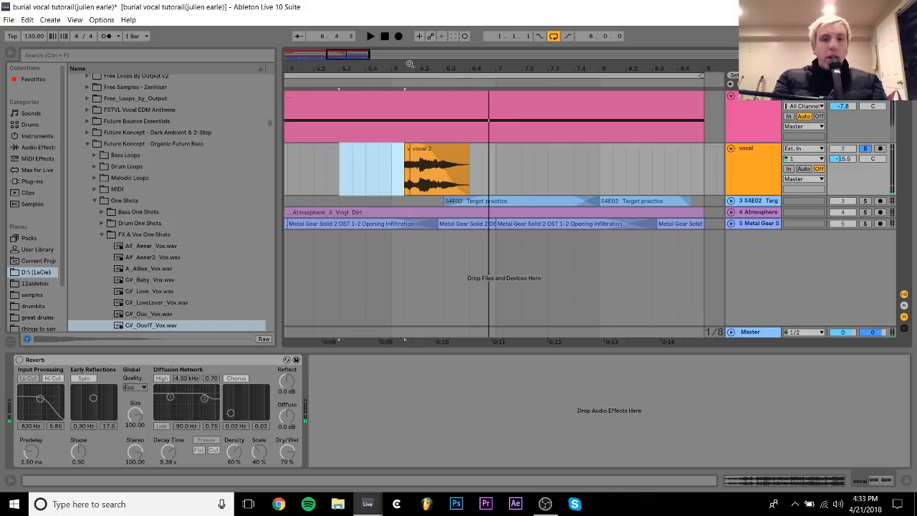
{"action": "key", "text": "ctrl+z"}
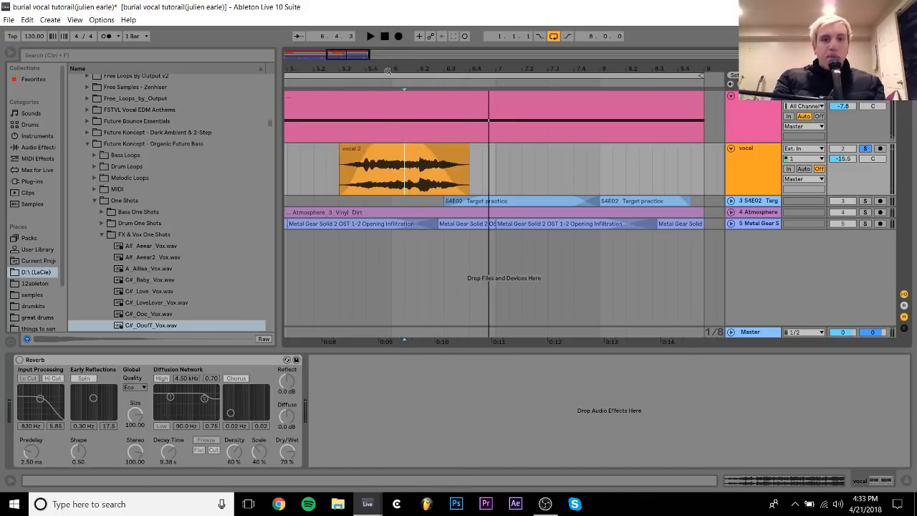
{"action": "left_click_drag", "start_coordinate": [392, 75], "coordinate": [540, 54]}
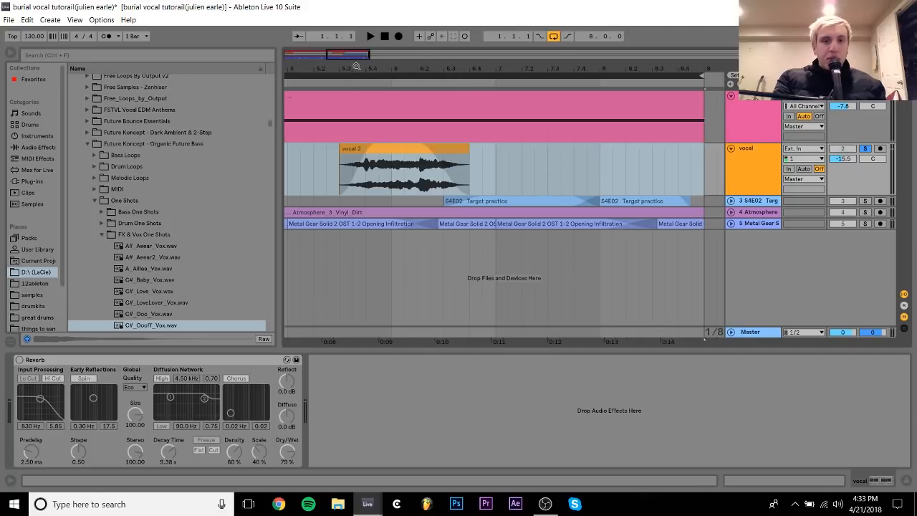
- Solo the S4E02 Target practice track and unfold it to show its clip waveforms around bars 6 to 9
{"action": "left_click_drag", "start_coordinate": [357, 68], "coordinate": [315, 38]}
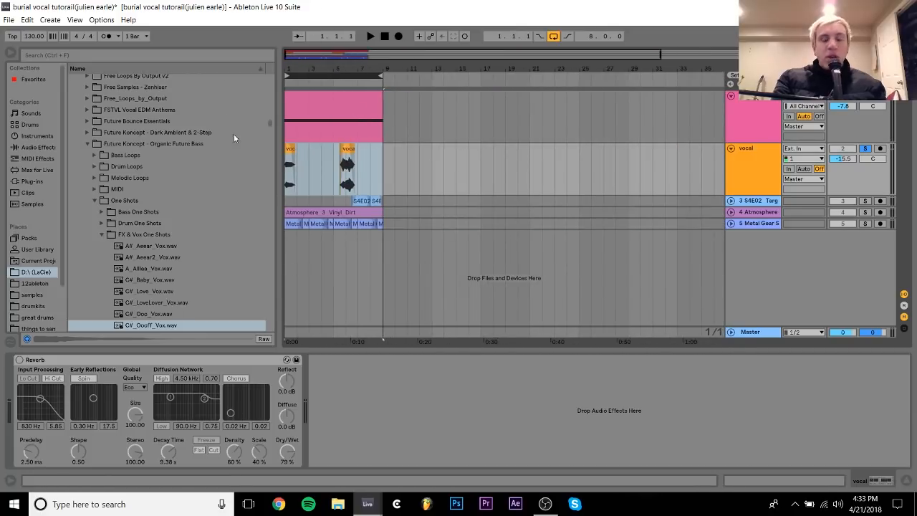
{"action": "left_click", "coordinate": [346, 202]}
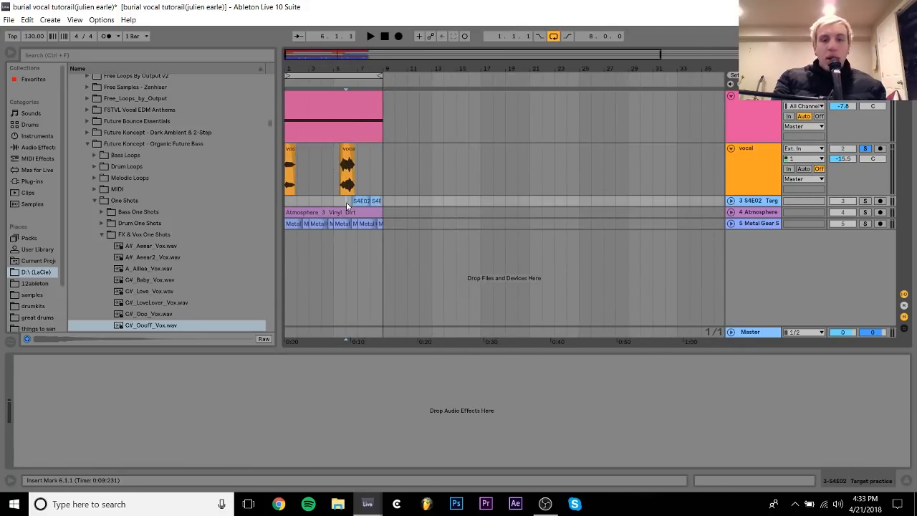
{"action": "left_click", "coordinate": [865, 201]}
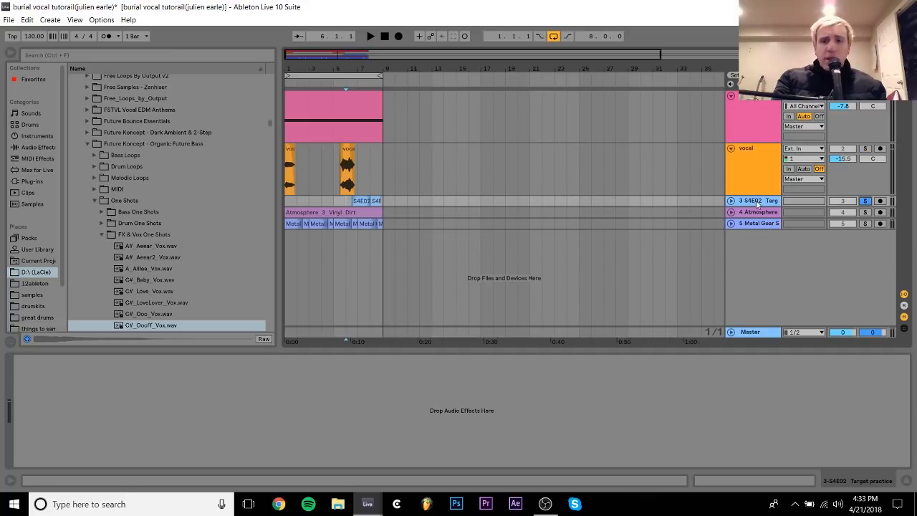
{"action": "left_click", "coordinate": [730, 201]}
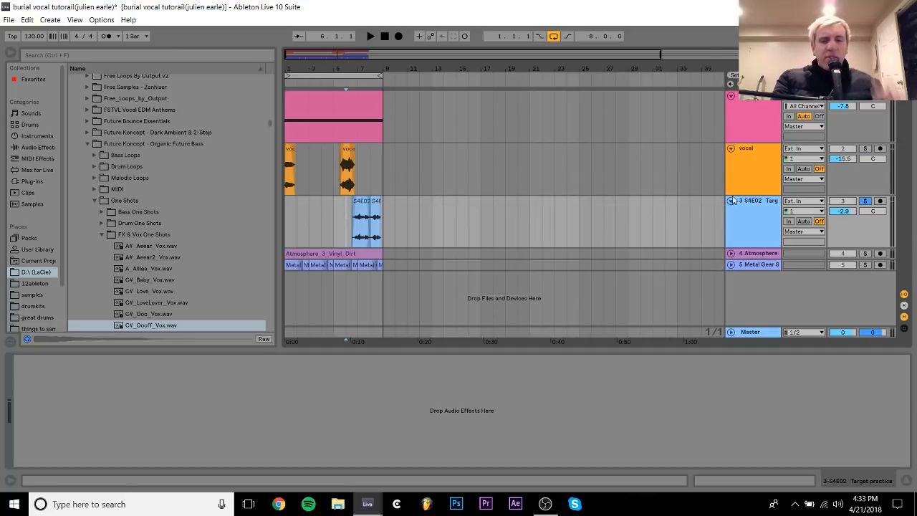
{"action": "left_click_drag", "start_coordinate": [355, 65], "coordinate": [355, 122]}
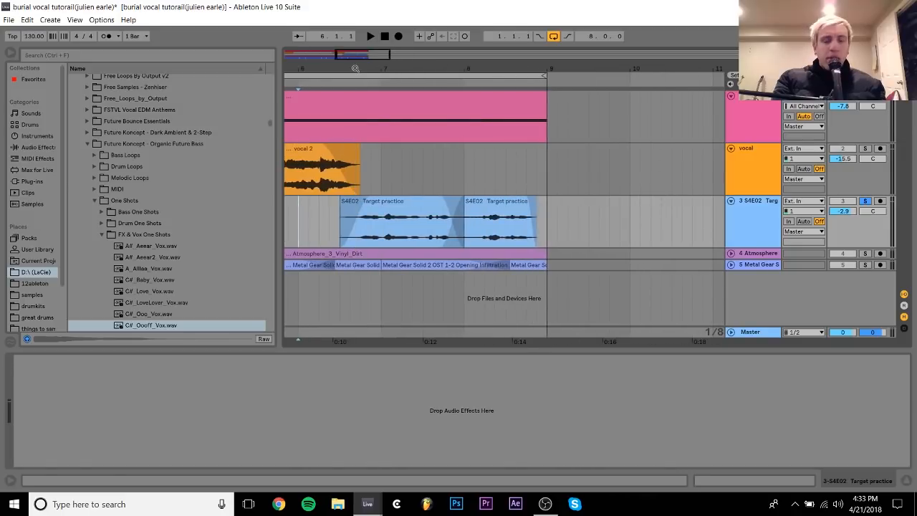
- Play the Target practice clips from the start of the first one, and slightly adjust the crossfade between them
{"action": "left_click", "coordinate": [399, 205]}
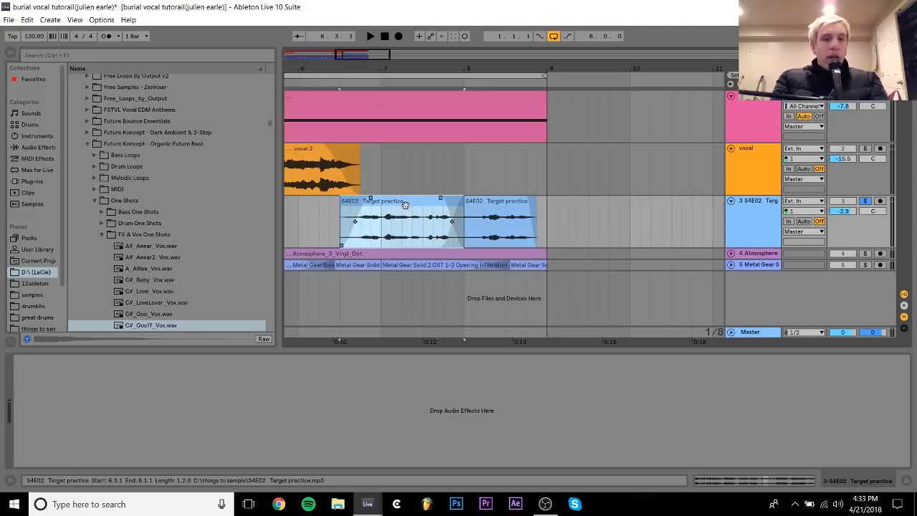
{"action": "key", "text": "space"}
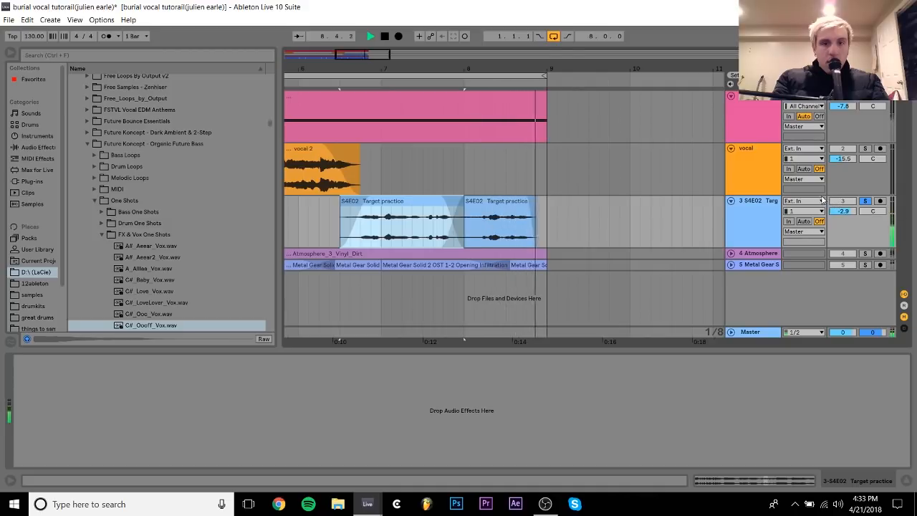
{"action": "key", "text": "space"}
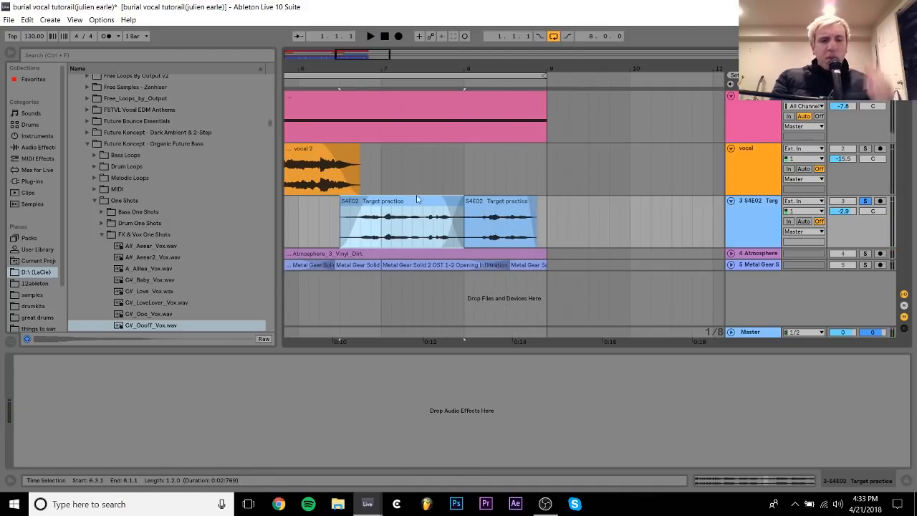
{"action": "left_click", "coordinate": [356, 200]}
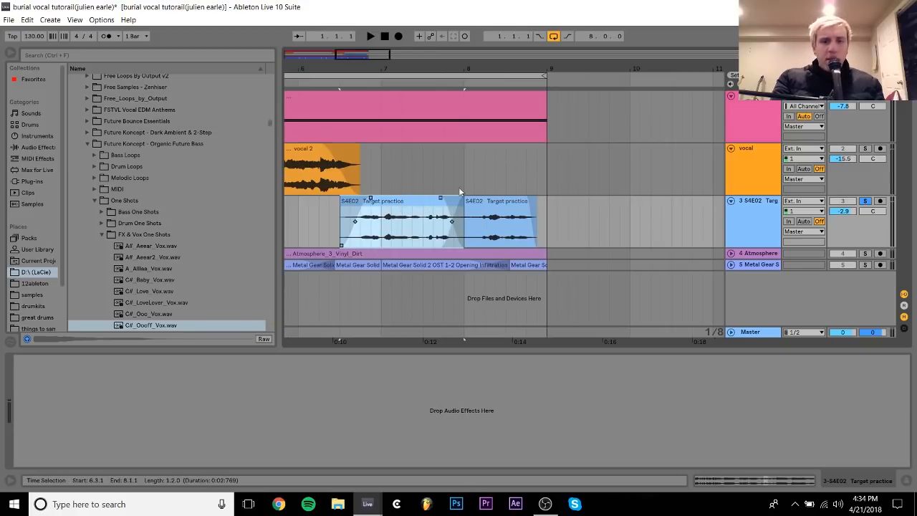
{"action": "mouse_move", "coordinate": [454, 198]}
{"action": "left_mouse_down"}
{"action": "mouse_move", "coordinate": [478, 200]}
{"action": "mouse_move", "coordinate": [439, 204]}
{"action": "left_mouse_up"}
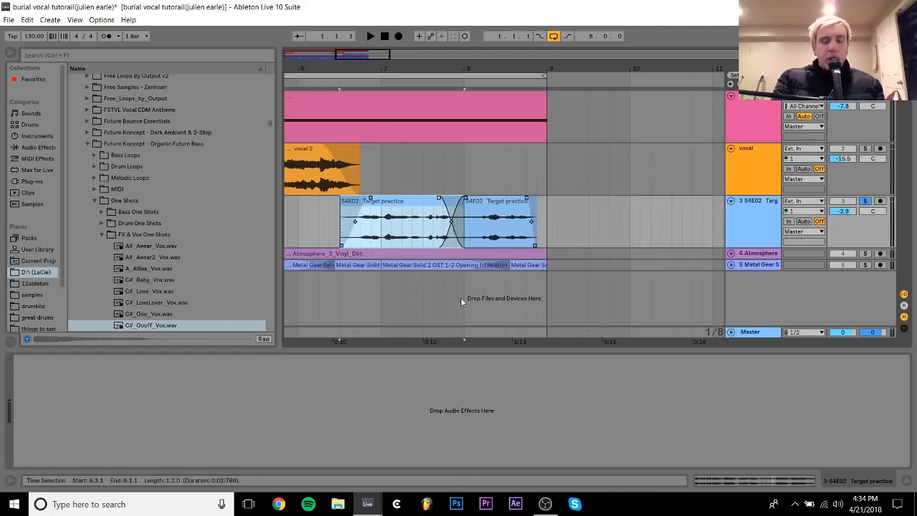
- Compare the first Target practice clip's playback as transposed and with Transpose reset to 0 st, and undo the reset
{"action": "double_click", "coordinate": [395, 203]}
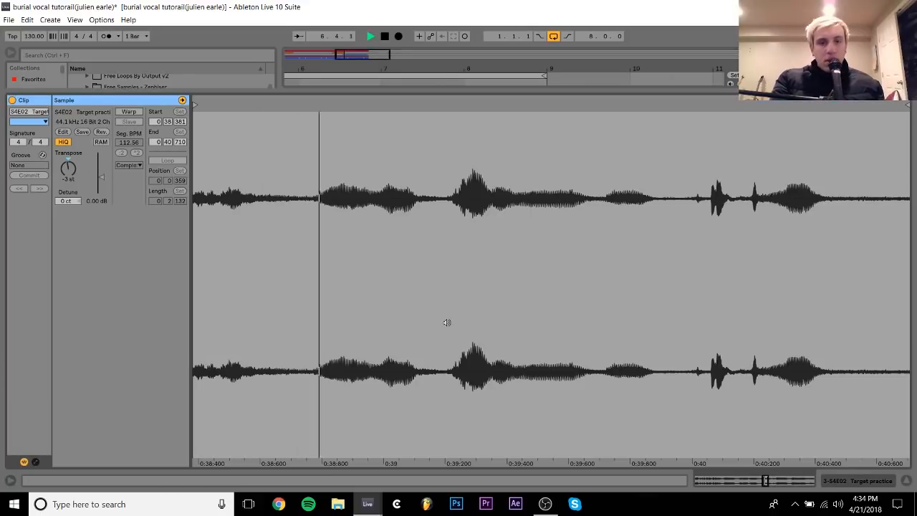
{"action": "key", "text": "space"}
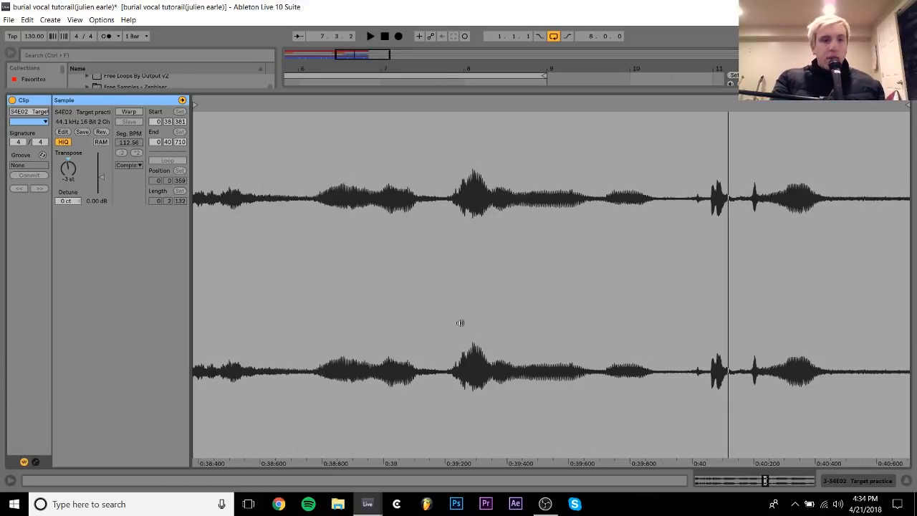
{"action": "left_click", "coordinate": [68, 169]}
{"action": "key", "text": "Delete"}
{"action": "key", "text": "space"}
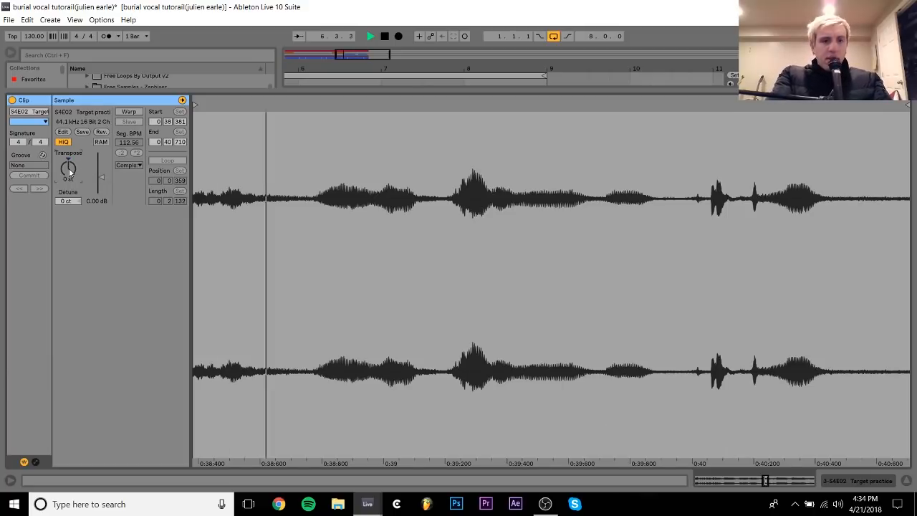
{"action": "key", "text": "space"}
{"action": "key", "text": "ctrl+z"}
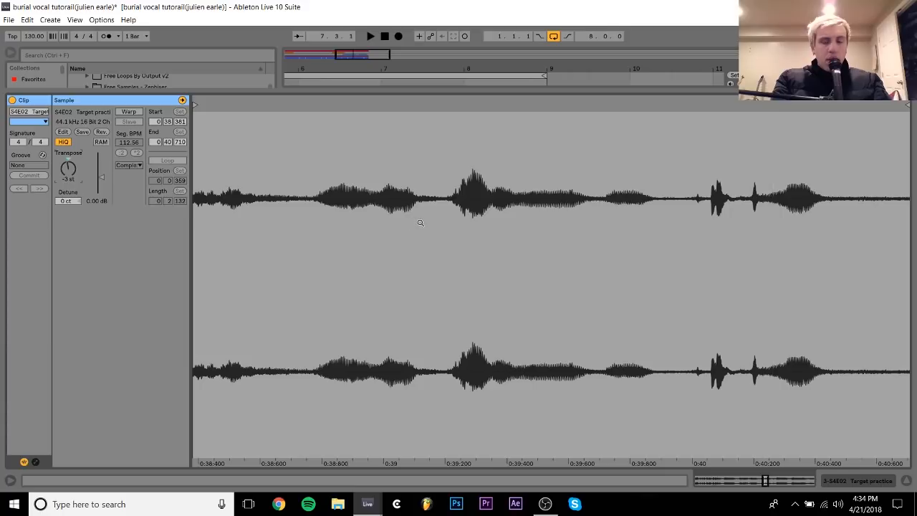
- Replay the first Target practice clip with its transposition restored, once in the sample view and once in the arrangement
{"action": "key", "text": "space"}
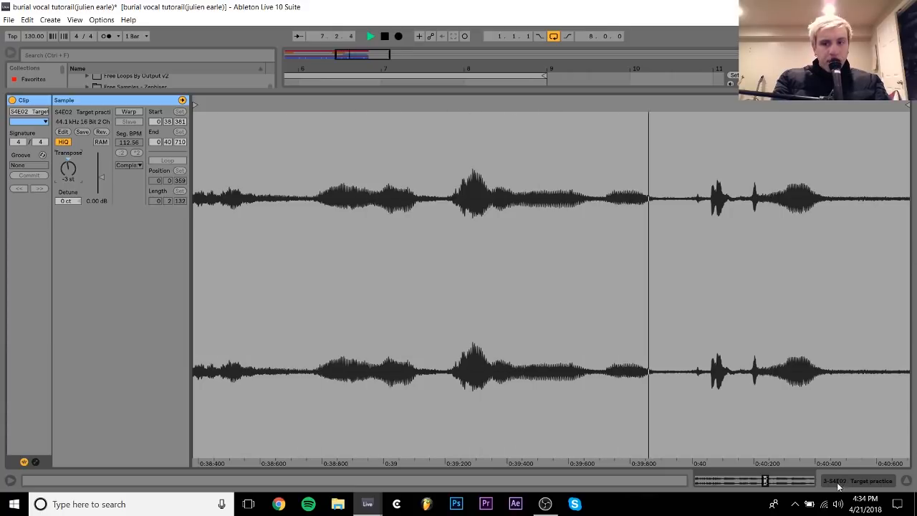
{"action": "key", "text": "space"}
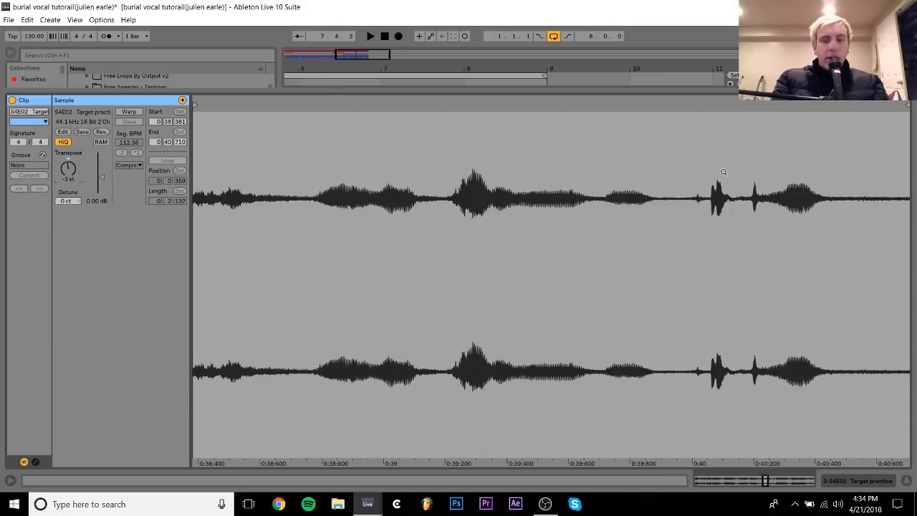
{"action": "left_click", "coordinate": [852, 479]}
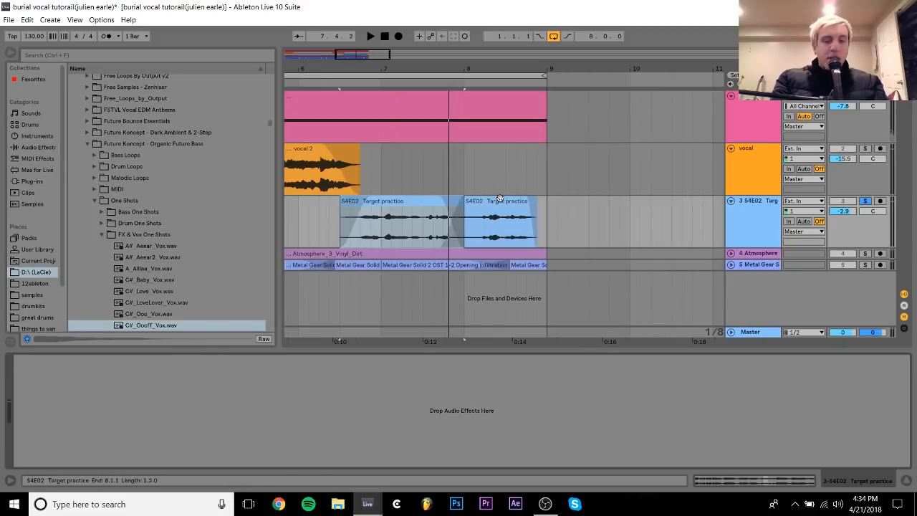
{"action": "key", "text": "space"}
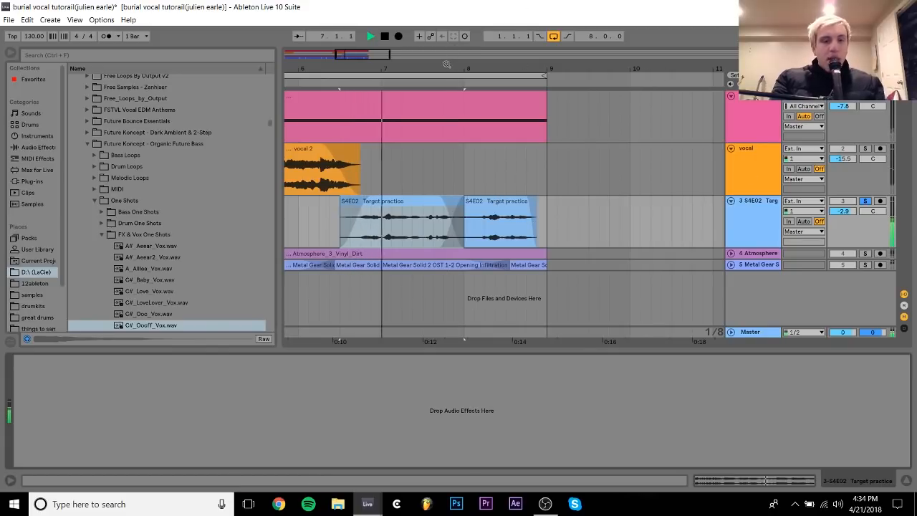
{"action": "key", "text": "space"}
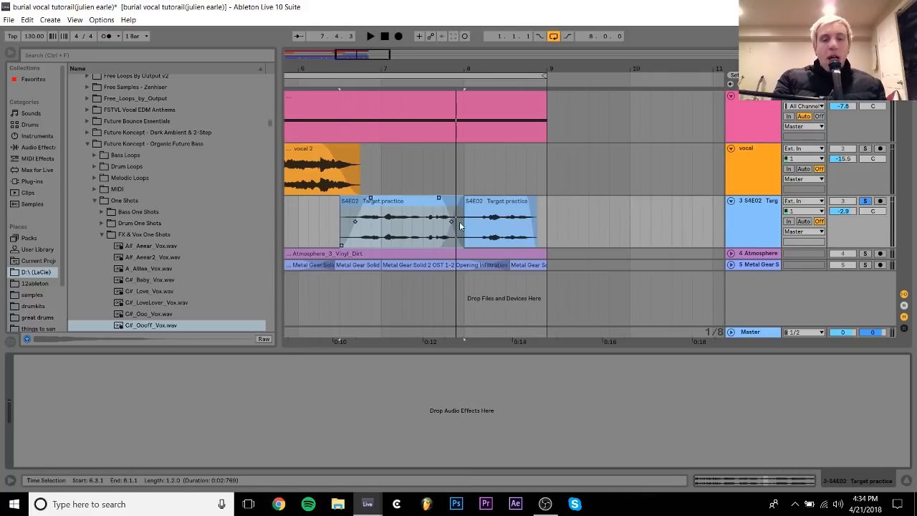
- Unsolo the Target practice track and play the full arrangement from bar 5
{"action": "left_click", "coordinate": [865, 201]}
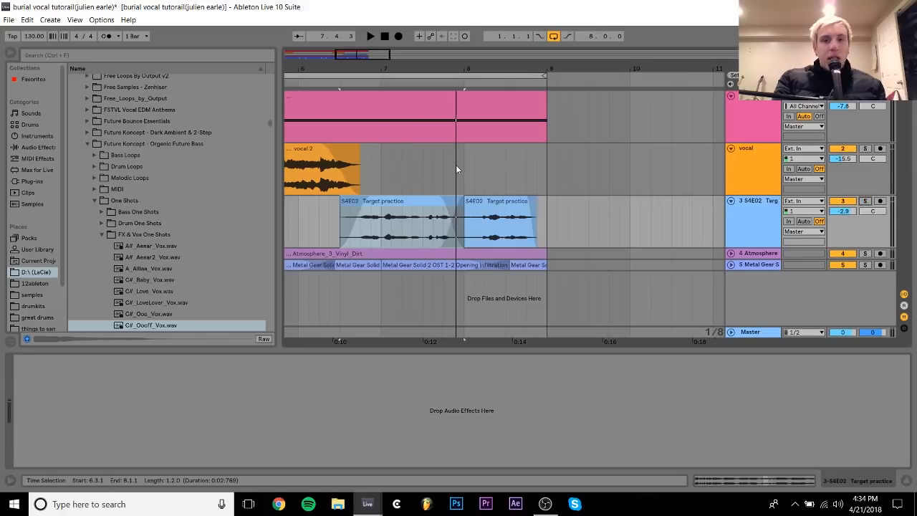
{"action": "left_click_drag", "start_coordinate": [360, 70], "coordinate": [397, 34]}
{"action": "left_click", "coordinate": [337, 206]}
{"action": "key", "text": "space"}
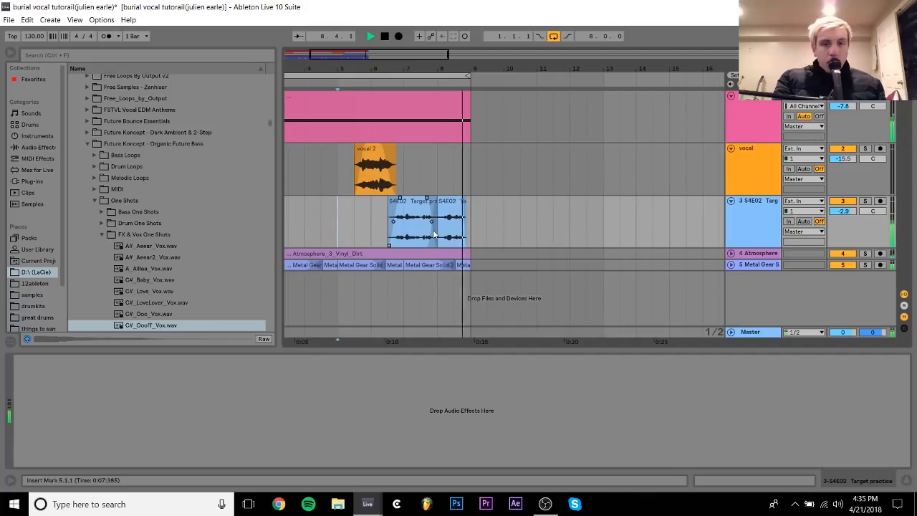
{"action": "key", "text": "space"}
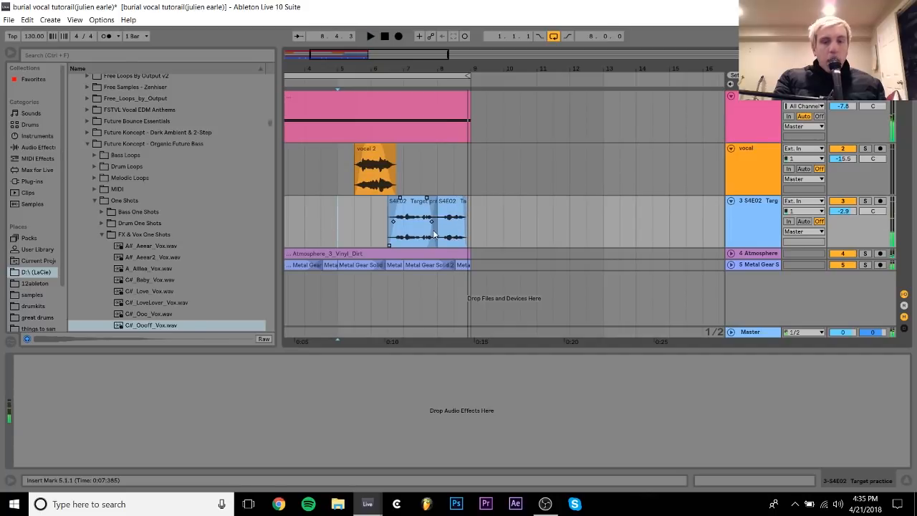
- Solo the Target practice track again and play its second clip from bar 8
{"action": "left_click", "coordinate": [863, 204]}
{"action": "left_click", "coordinate": [864, 204]}
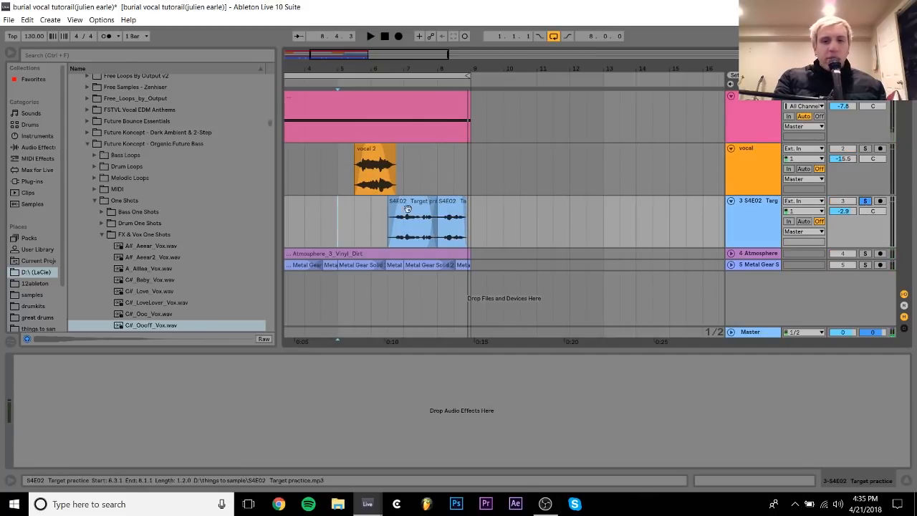
{"action": "left_click", "coordinate": [441, 189]}
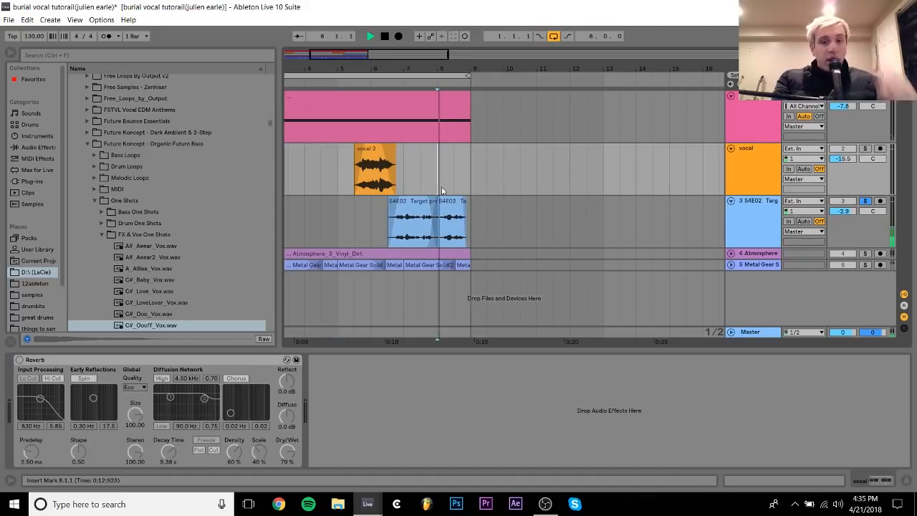
{"action": "key", "text": "space"}
{"action": "key", "text": "space"}
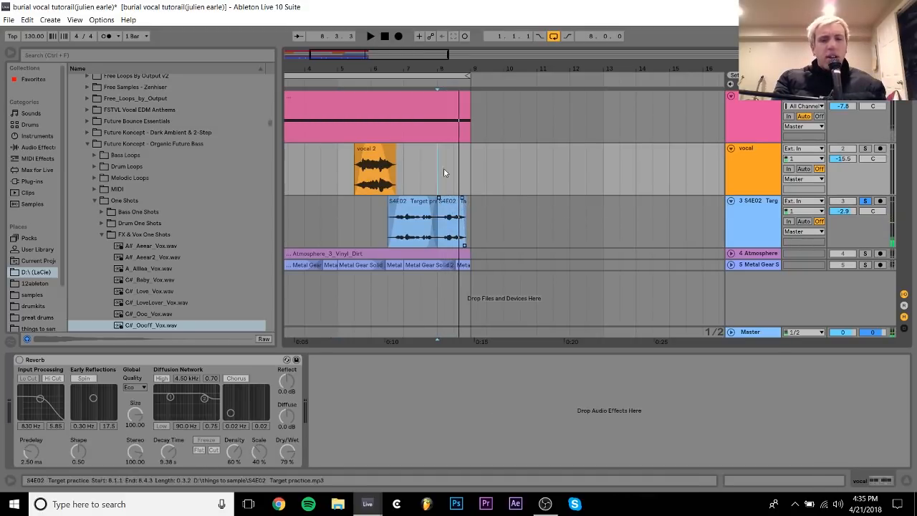
- Examine how the vocal 2 clip and the two crossfaded Target practice clips are arranged between bars 5 and 9, selecting the first Target practice clip
{"action": "left_click_drag", "start_coordinate": [433, 69], "coordinate": [438, 111]}
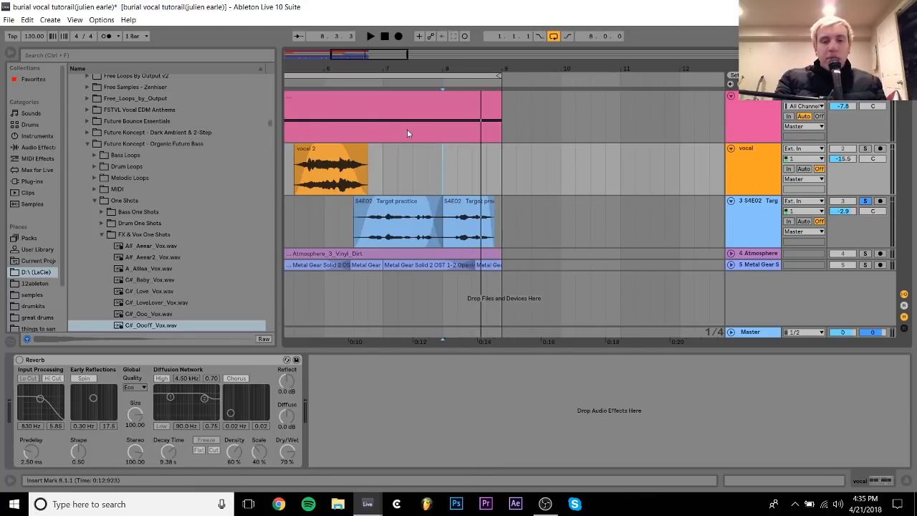
{"action": "left_click_drag", "start_coordinate": [324, 52], "coordinate": [337, 32]}
{"action": "left_click_drag", "start_coordinate": [311, 67], "coordinate": [327, 67]}
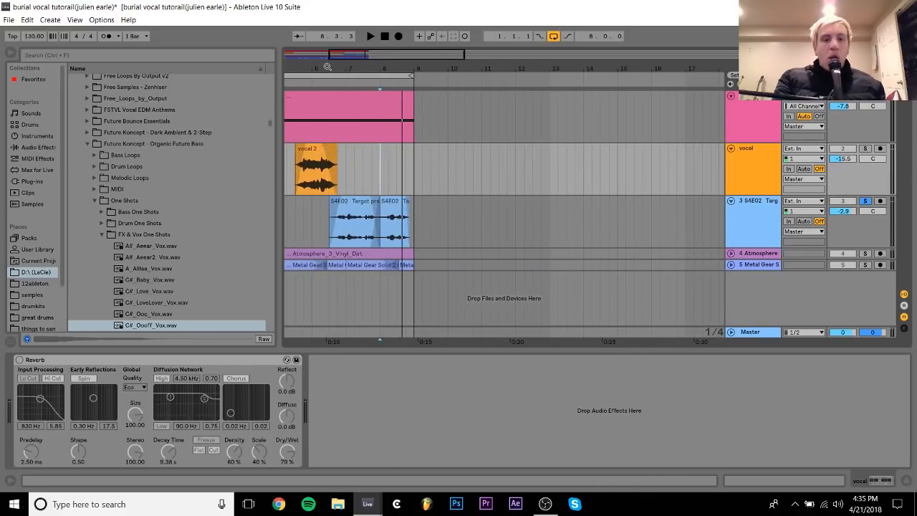
{"action": "left_click", "coordinate": [323, 217]}
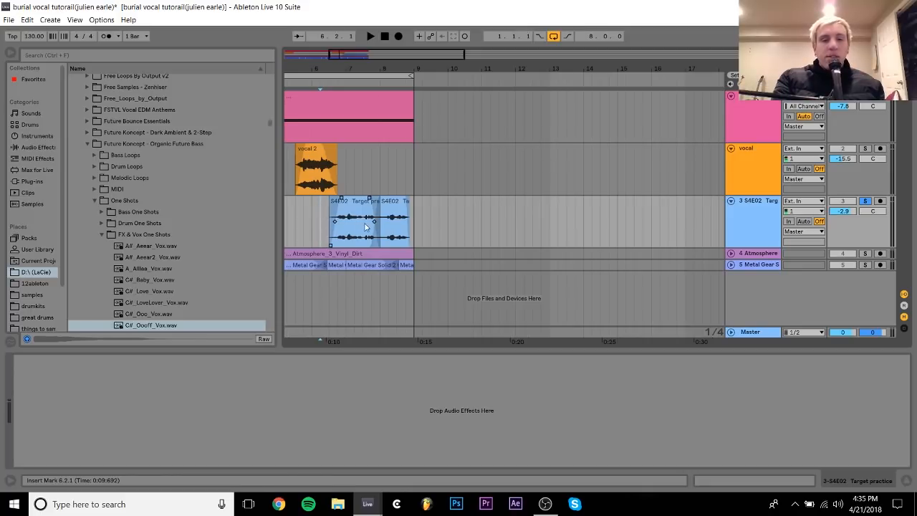
{"action": "left_click_drag", "start_coordinate": [366, 73], "coordinate": [589, 293]}
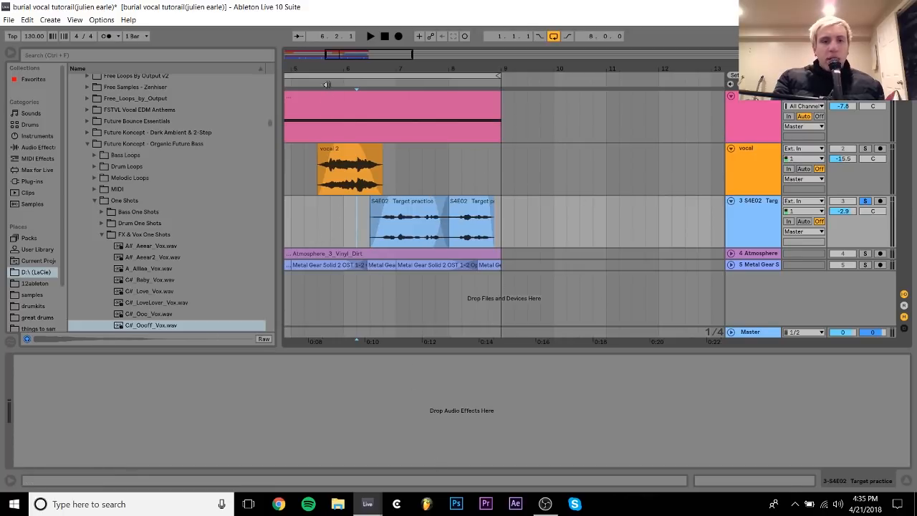
{"action": "left_click_drag", "start_coordinate": [322, 64], "coordinate": [373, 43]}
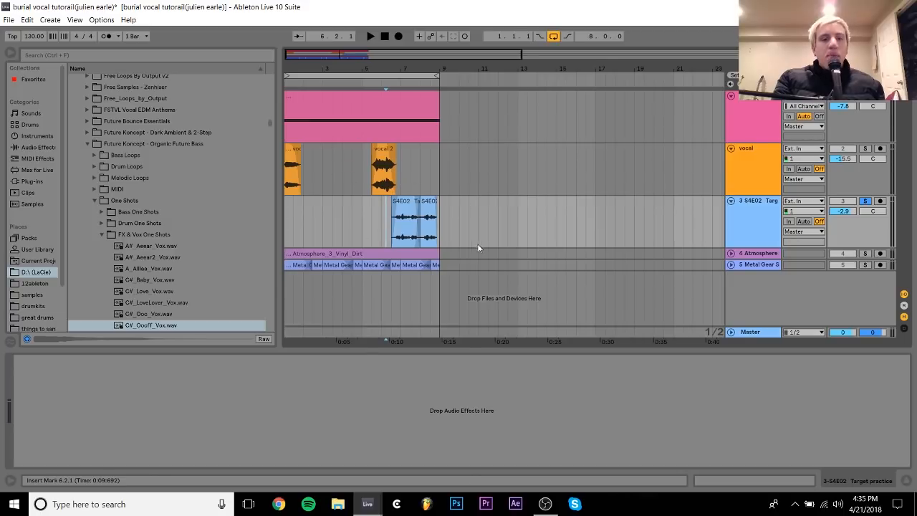
{"action": "left_click_drag", "start_coordinate": [406, 65], "coordinate": [401, 122]}
{"action": "left_click", "coordinate": [398, 208]}
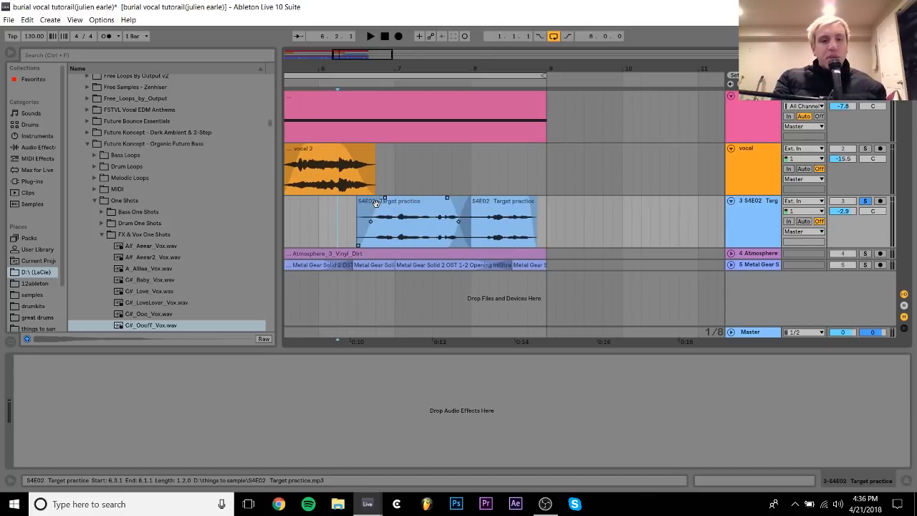
{"action": "left_click", "coordinate": [376, 203]}
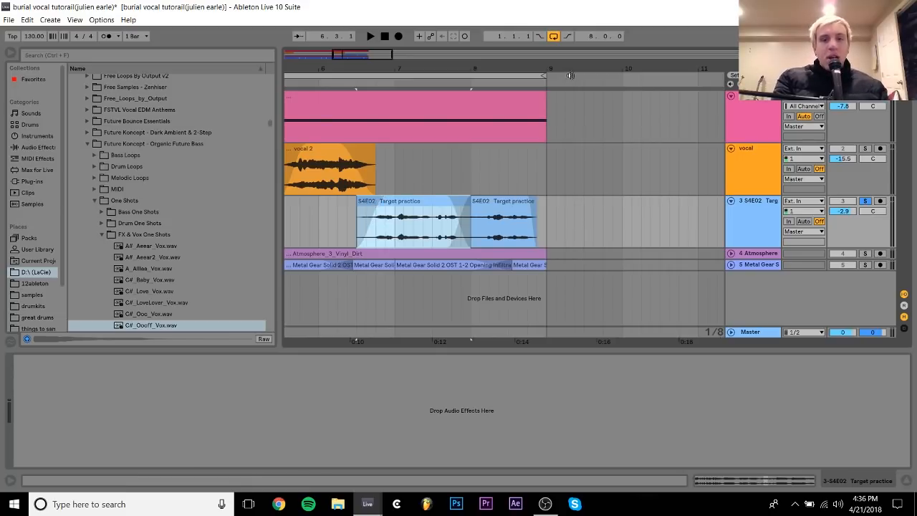
{"action": "left_click_drag", "start_coordinate": [486, 69], "coordinate": [493, 68]}
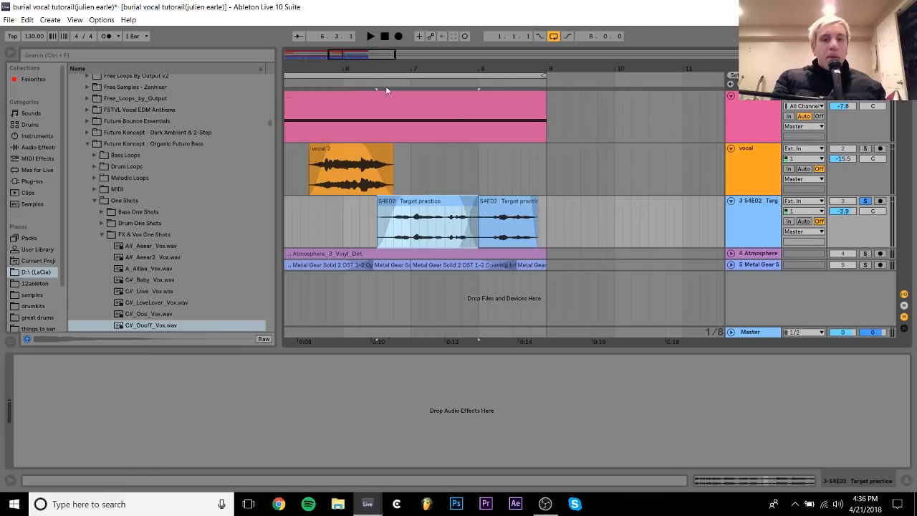
{"action": "left_click_drag", "start_coordinate": [380, 68], "coordinate": [457, 68]}
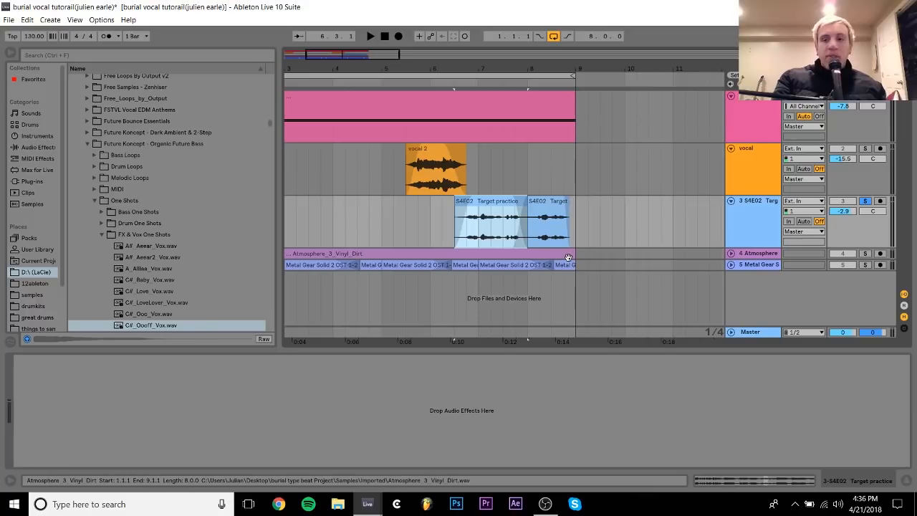
- Unsolo the Target practice track and place the insert marker at the start of the arrangement, 1.1.1
{"action": "left_click", "coordinate": [865, 200]}
{"action": "left_click_drag", "start_coordinate": [385, 64], "coordinate": [363, 65]}
{"action": "left_click", "coordinate": [286, 218]}
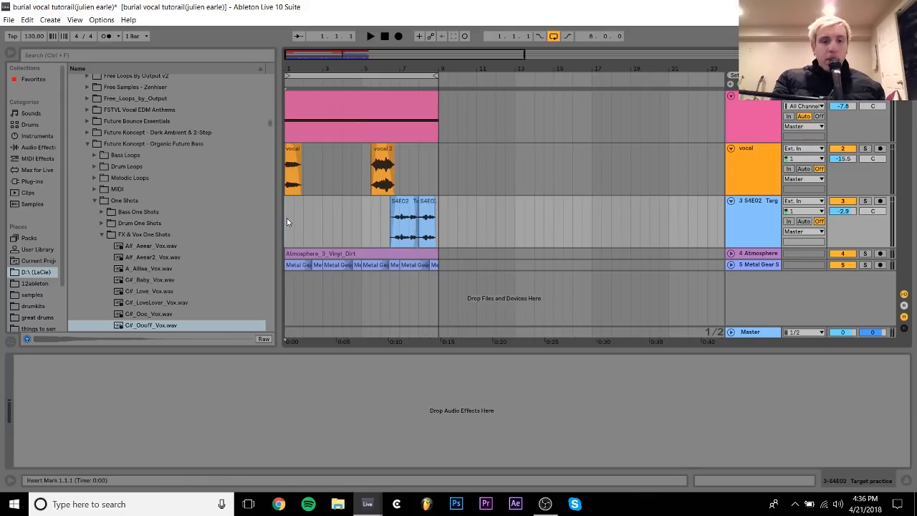